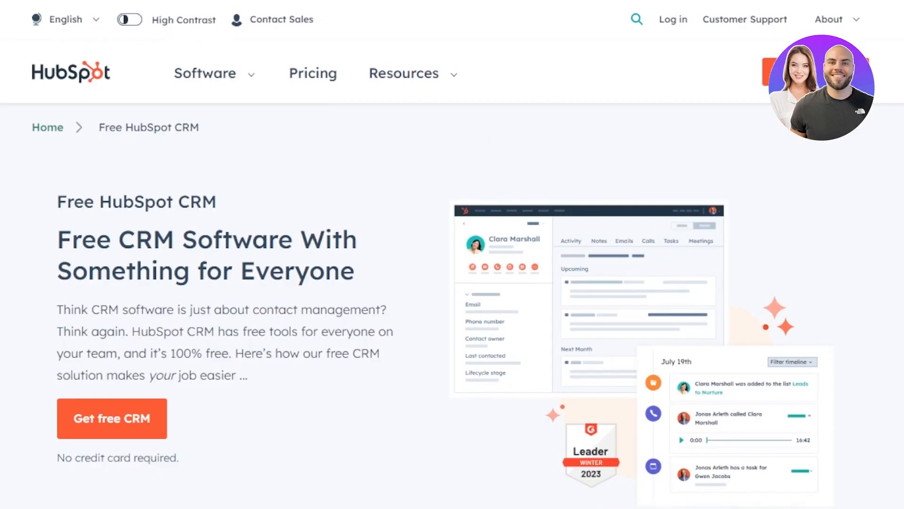
Step: Look over the Free HubSpot CRM product page down to its Frequently Asked Questions
scroll(452, 282, "down", 10)
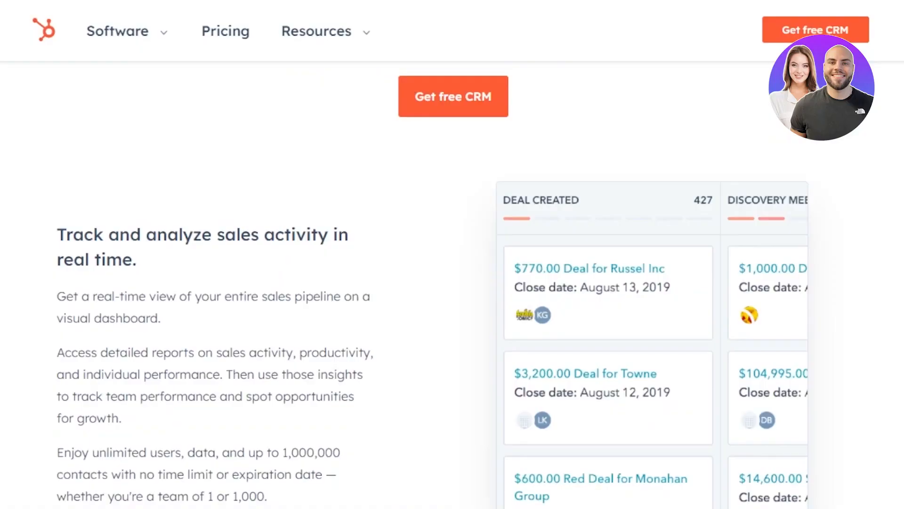
scroll(452, 282, "down", 15)
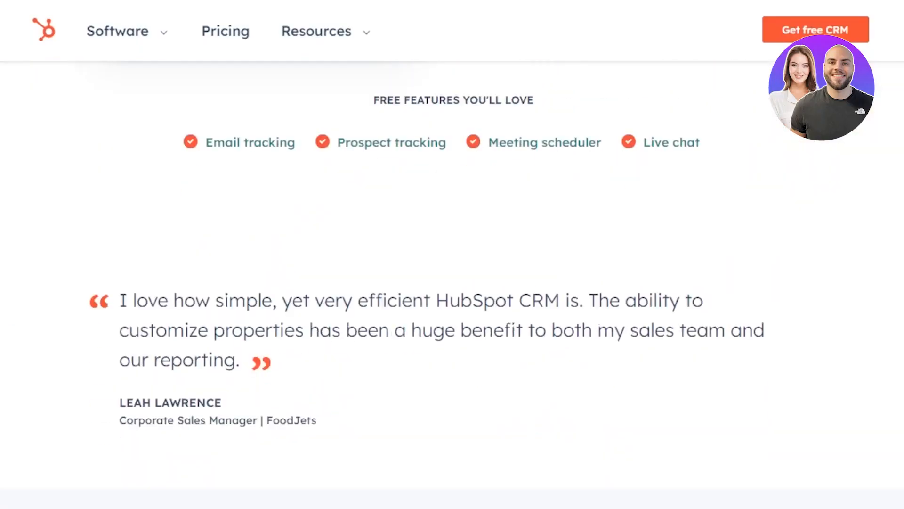
scroll(452, 282, "down", 16)
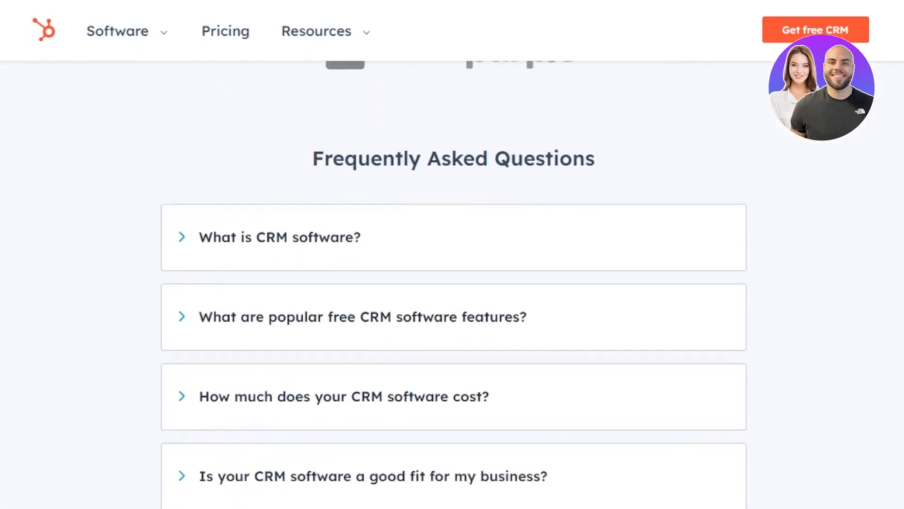
scroll(453, 283, "up", 20)
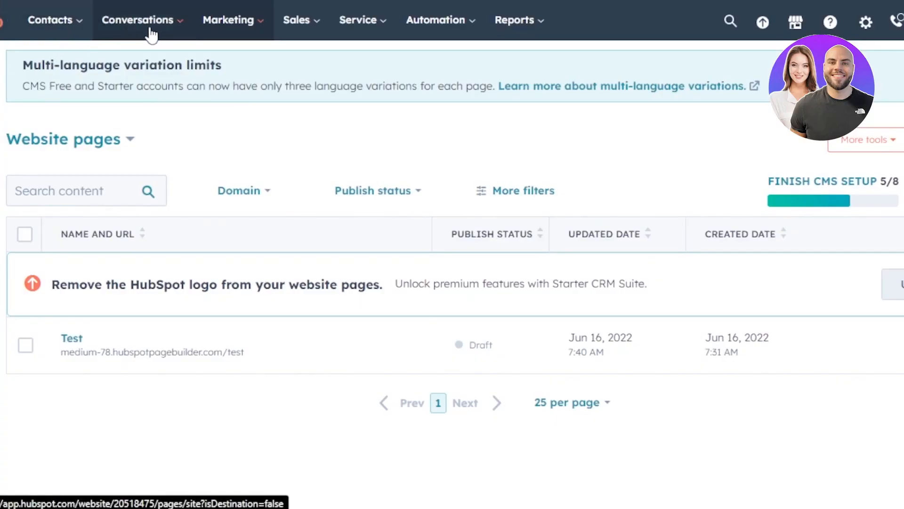
Step: Go to the Website Pages listing of the Marketing tools
left_click(260, 31)
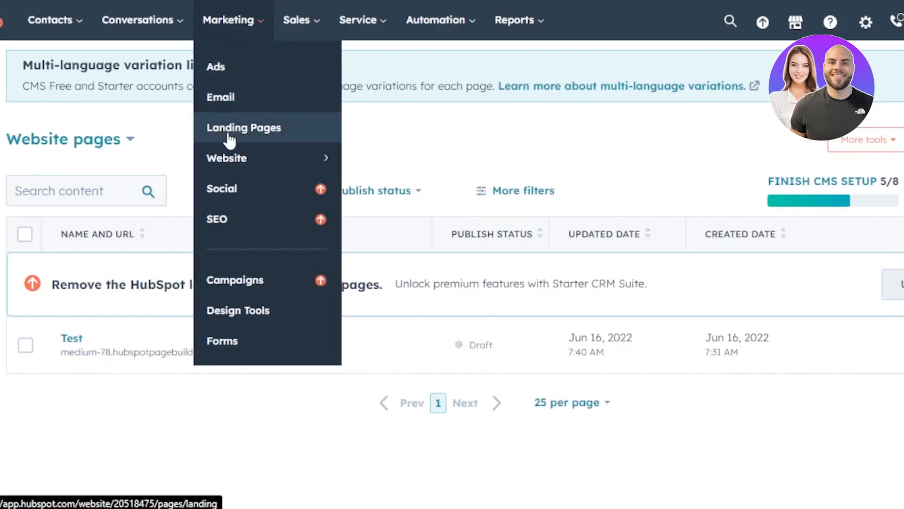
mouse_move(230, 157)
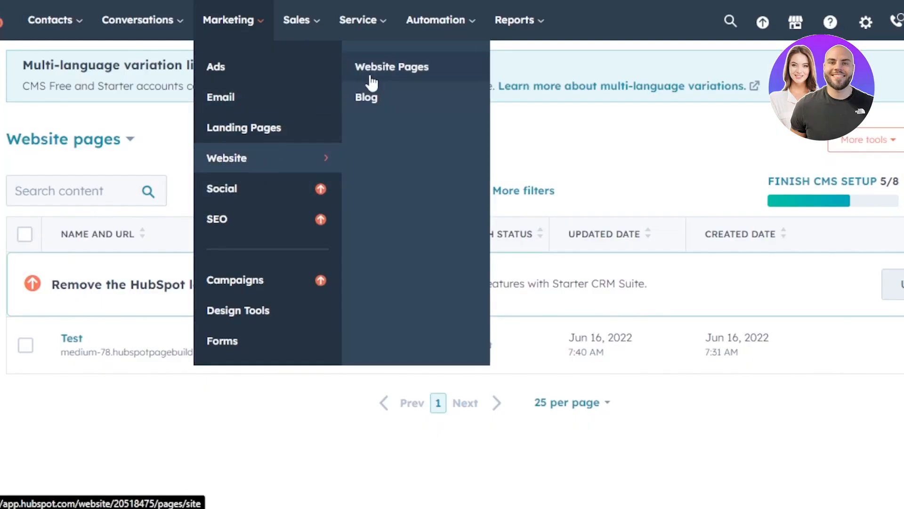
left_click(436, 69)
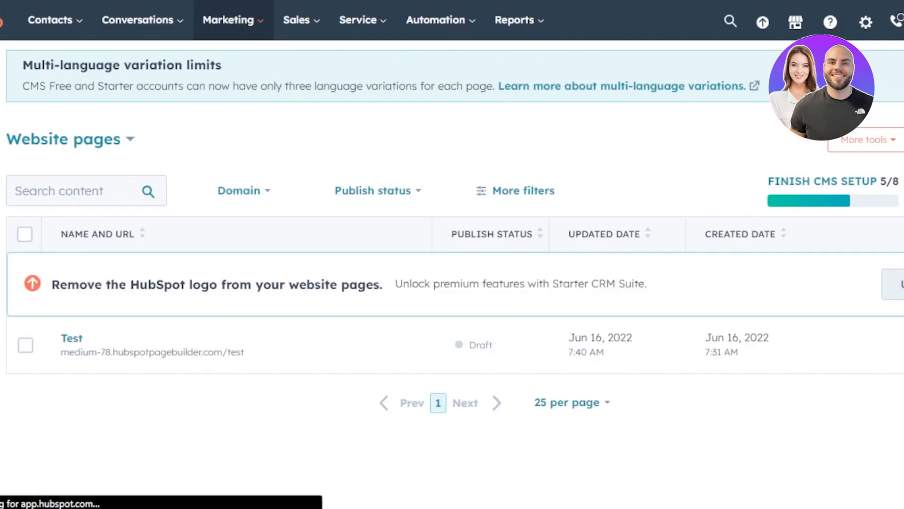
Step: Create a new website page named "Marketing test" on the medium-78.hubspotpagebuilder.com site
left_click(902, 66)
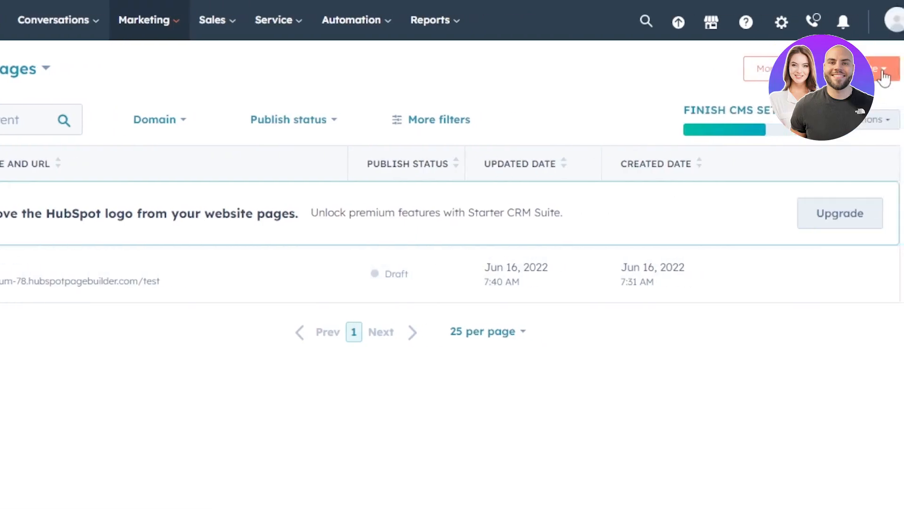
left_click(884, 73)
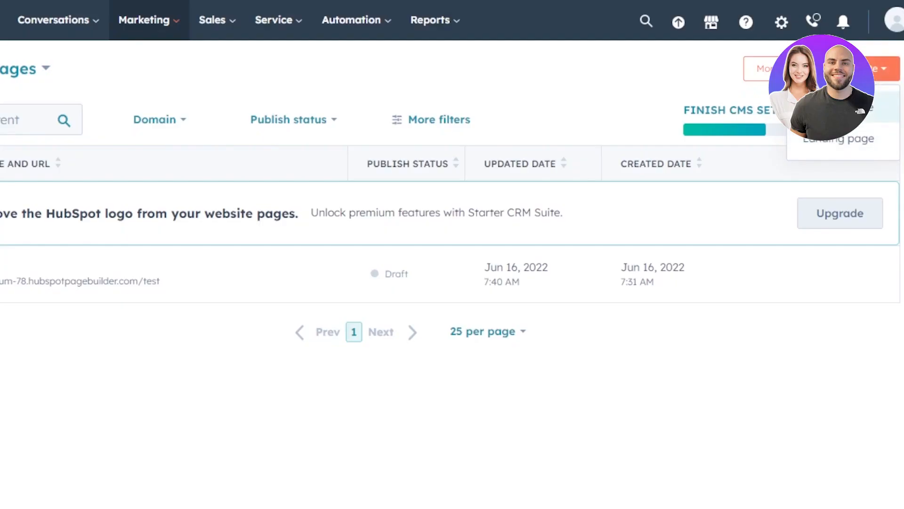
left_click(837, 108)
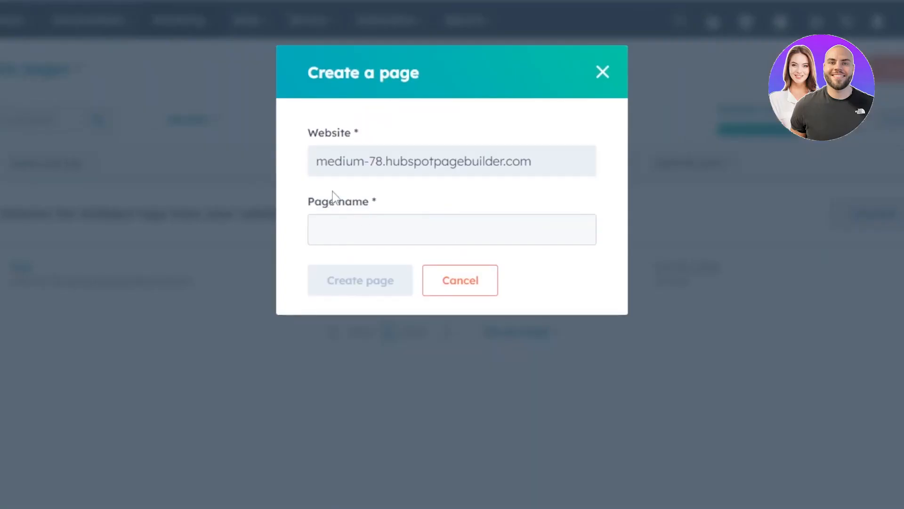
left_click_drag(321, 164, 577, 148)
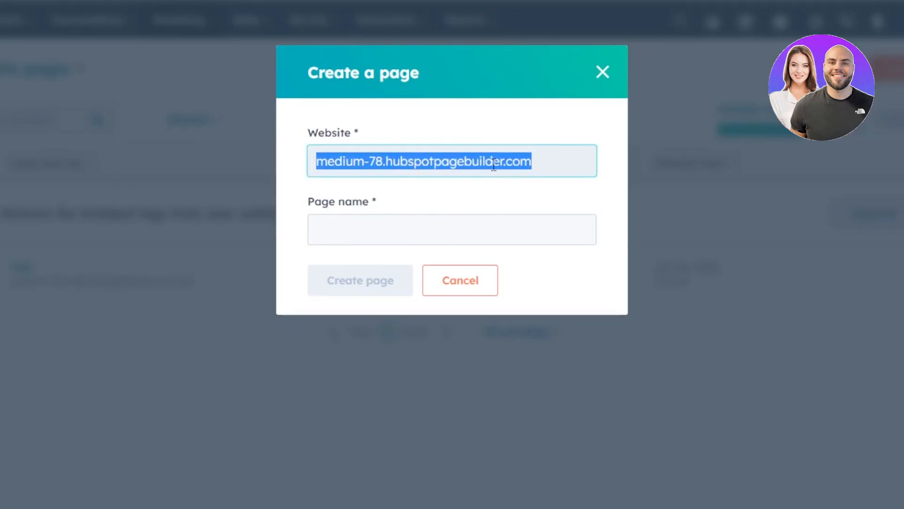
left_click(345, 238)
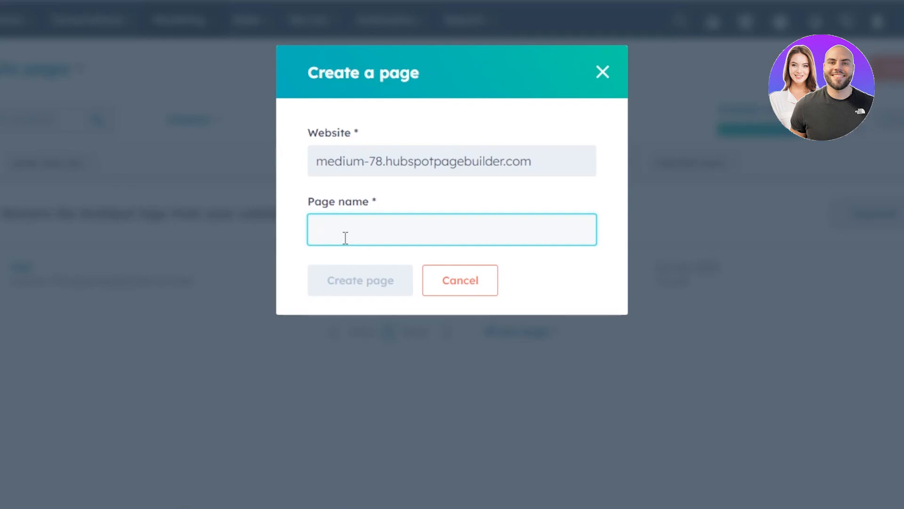
type("Marketing test")
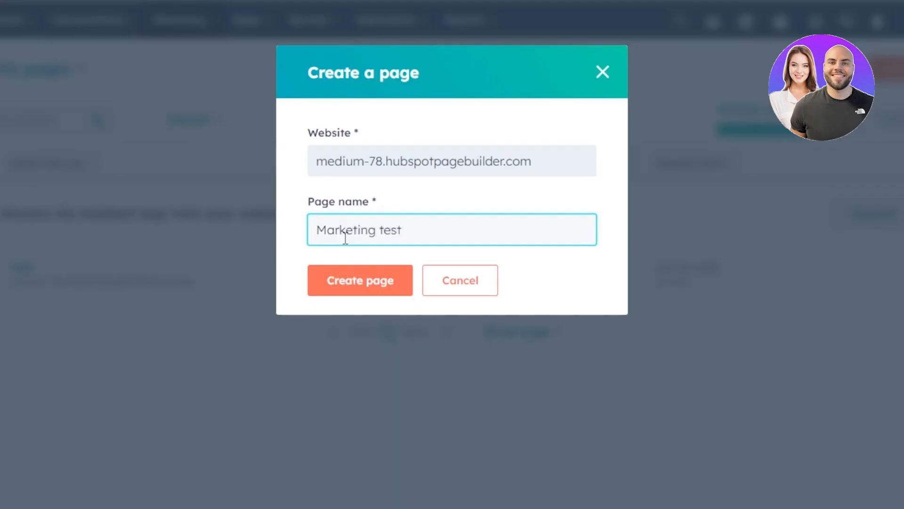
left_click(357, 287)
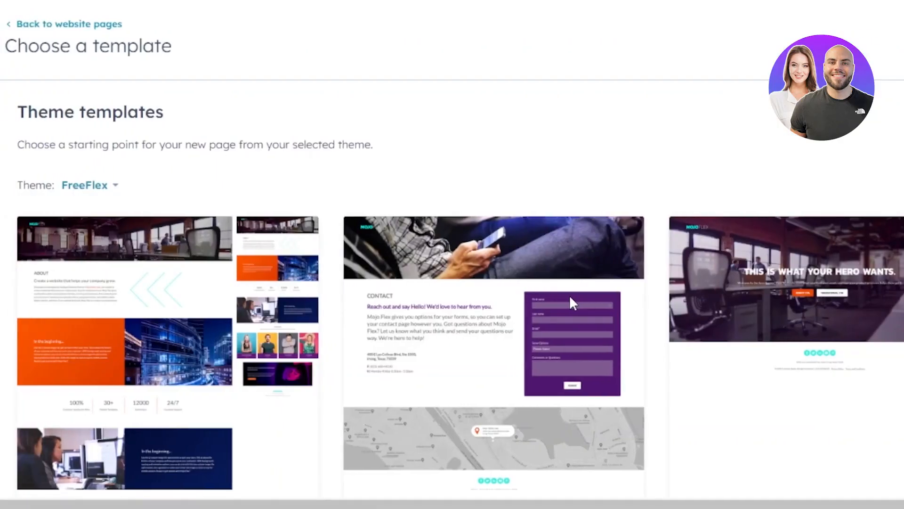
Step: Browse the FreeFlex theme's page templates and check the options for changing or editing the theme
scroll(460, 292, "down", 15)
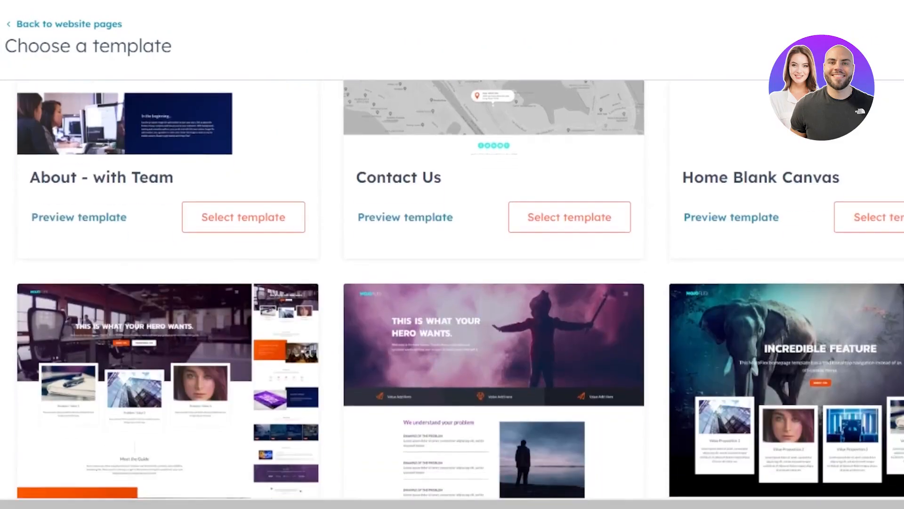
scroll(460, 289, "down", 8)
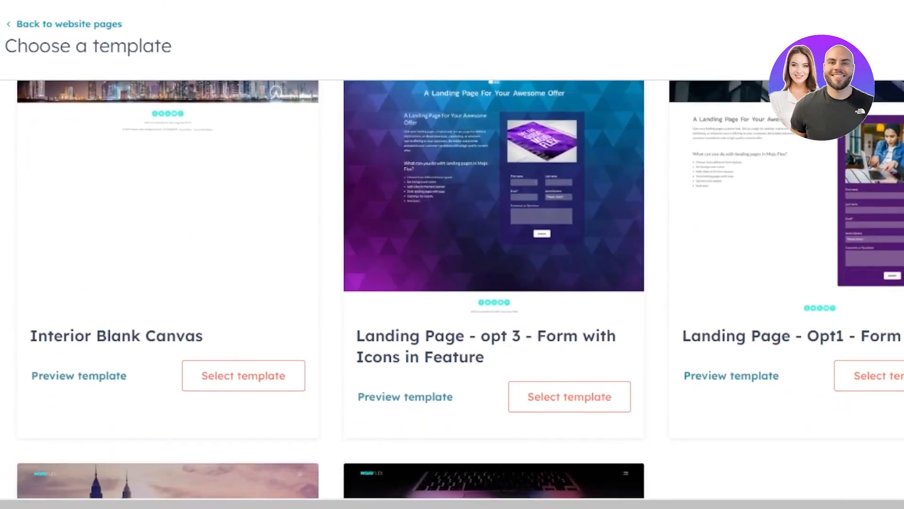
scroll(460, 289, "down", 5)
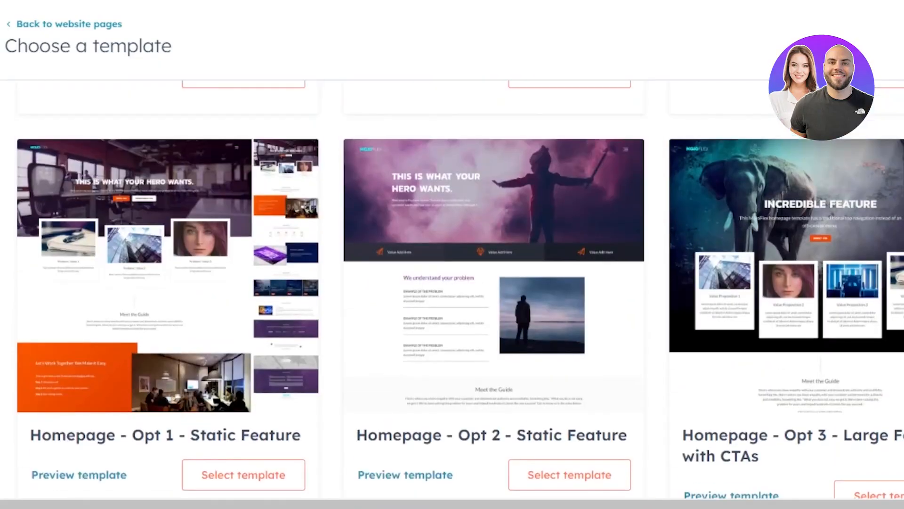
scroll(460, 290, "up", 8)
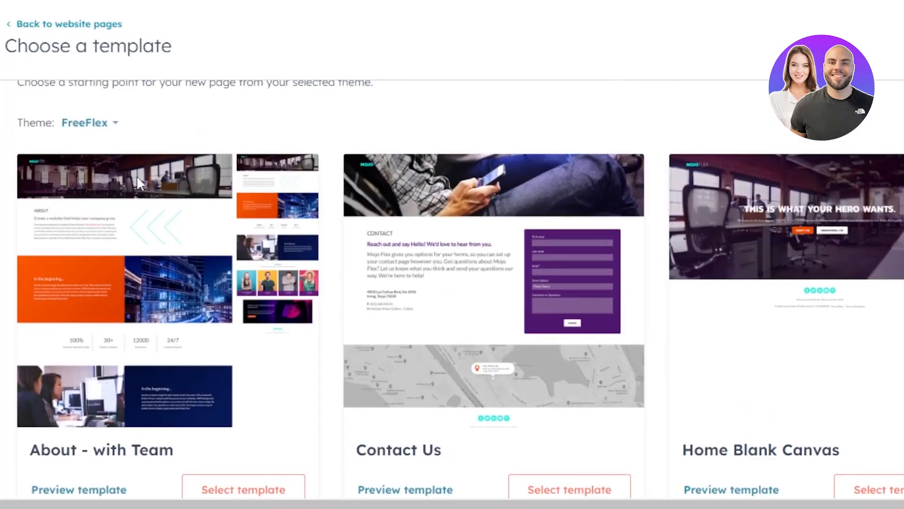
left_click(114, 124)
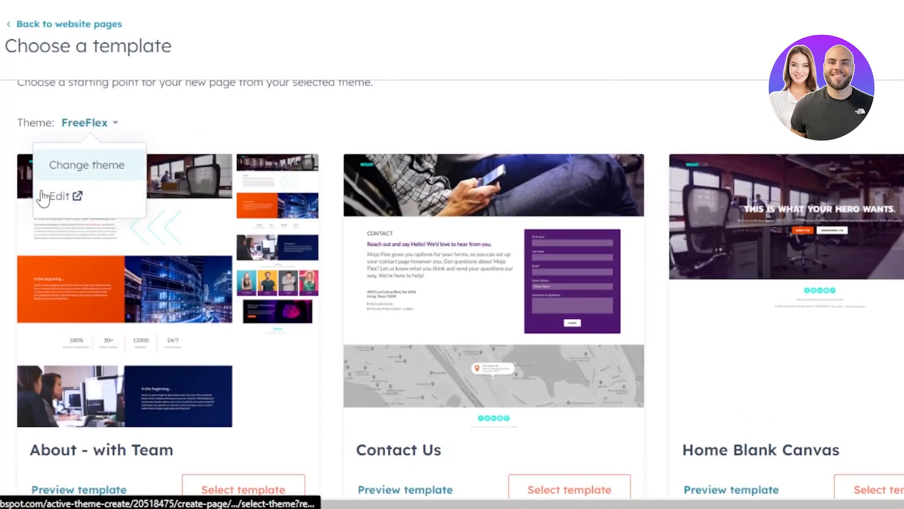
left_click(392, 111)
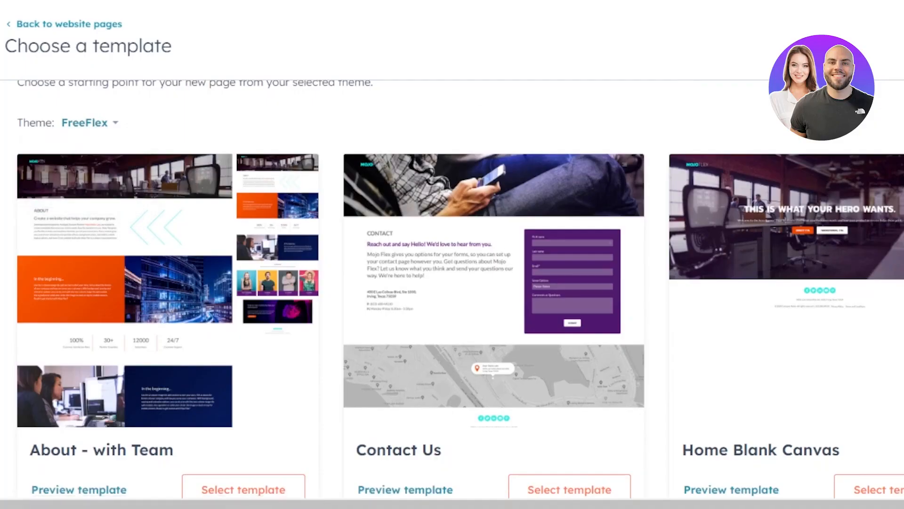
scroll(452, 289, "down", 3)
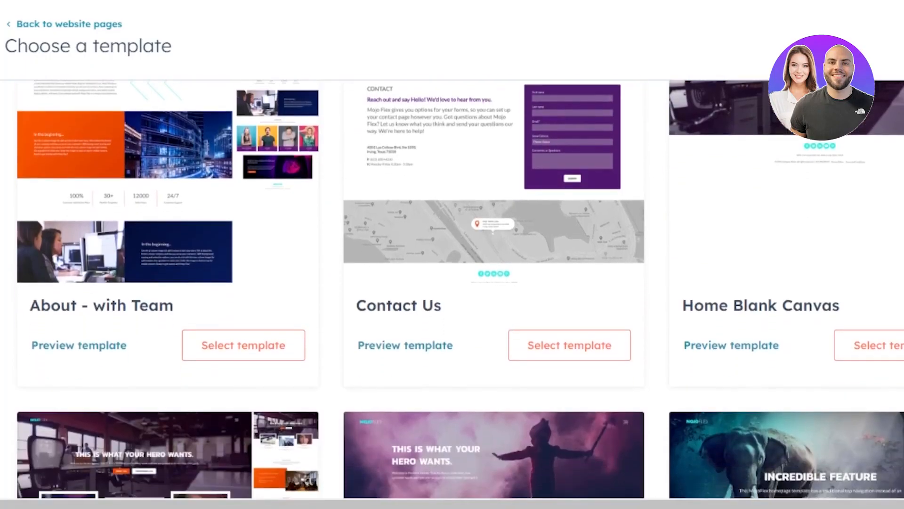
scroll(452, 289, "up", 3)
scroll(247, 309, "down", 7)
scroll(246, 309, "up", 6)
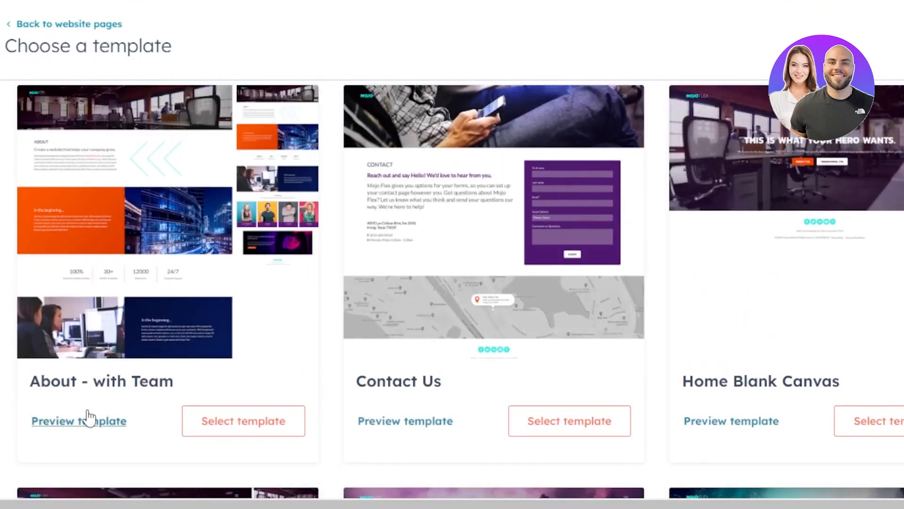
Step: Preview the "About - with Team" template and look through its sections
left_click(85, 421)
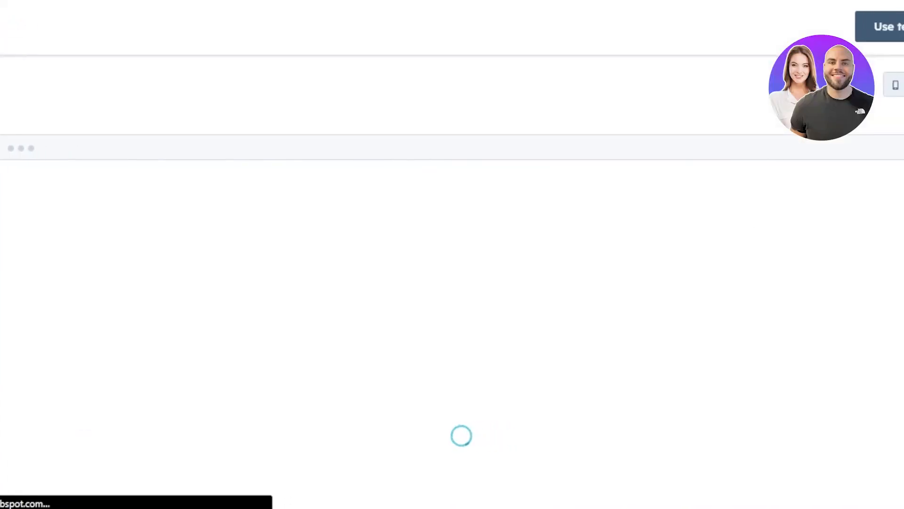
scroll(452, 330, "down", 10)
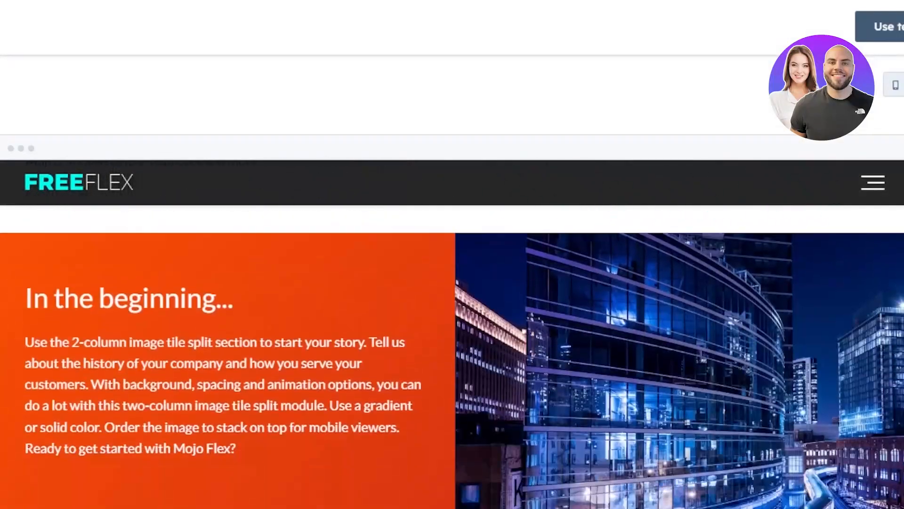
scroll(452, 330, "down", 2)
scroll(452, 329, "down", 8)
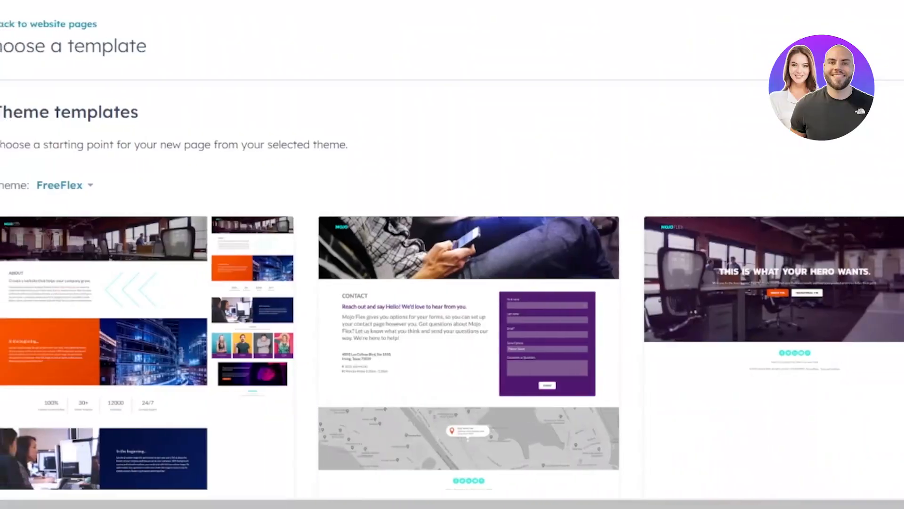
Step: Select the "Homepage - Opt 1 - Static Feature" template for the new page
scroll(452, 283, "down", 5)
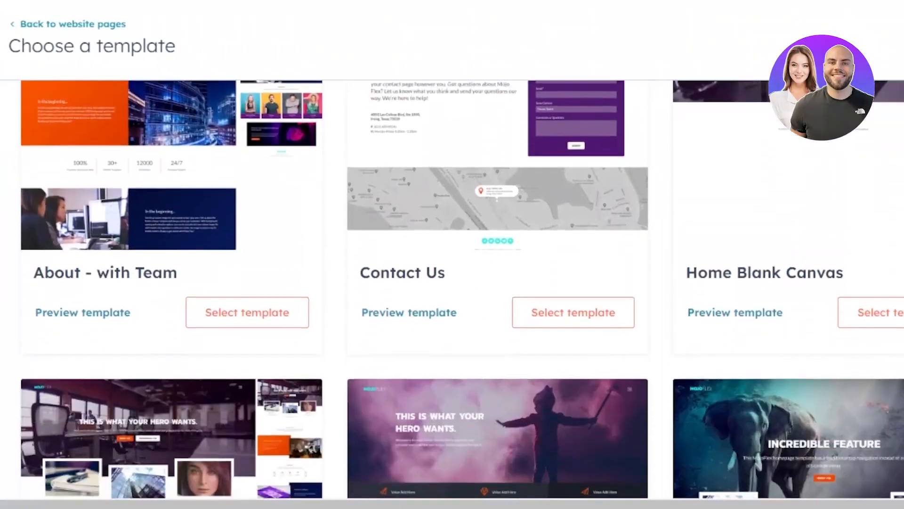
scroll(452, 290, "down", 5)
scroll(452, 289, "up", 3)
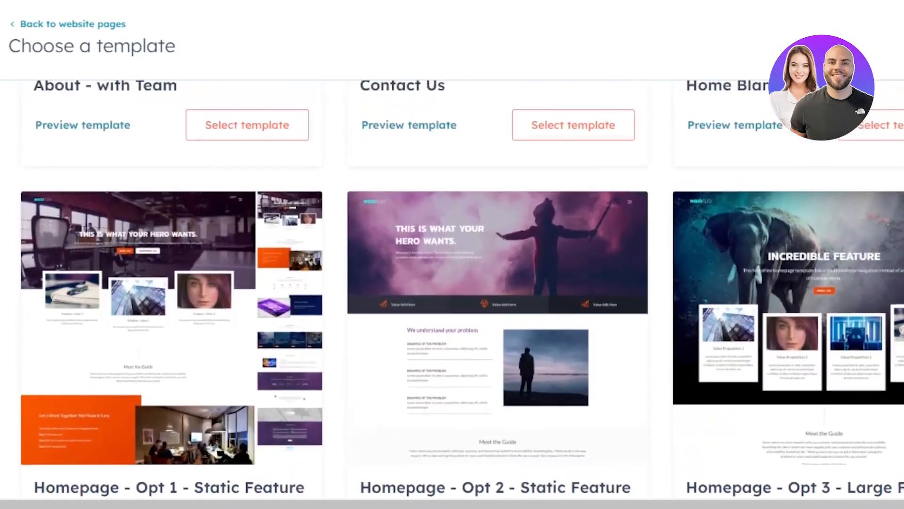
scroll(452, 290, "down", 2)
scroll(452, 289, "down", 8)
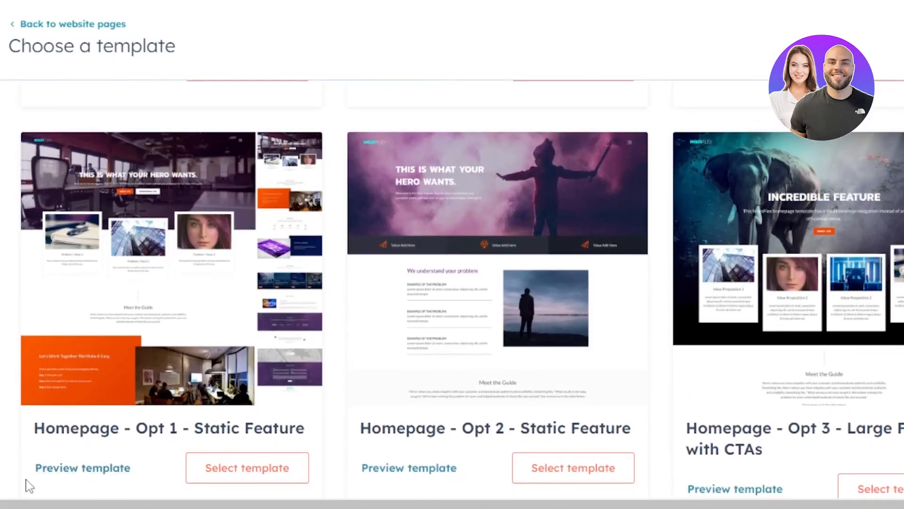
left_click(255, 475)
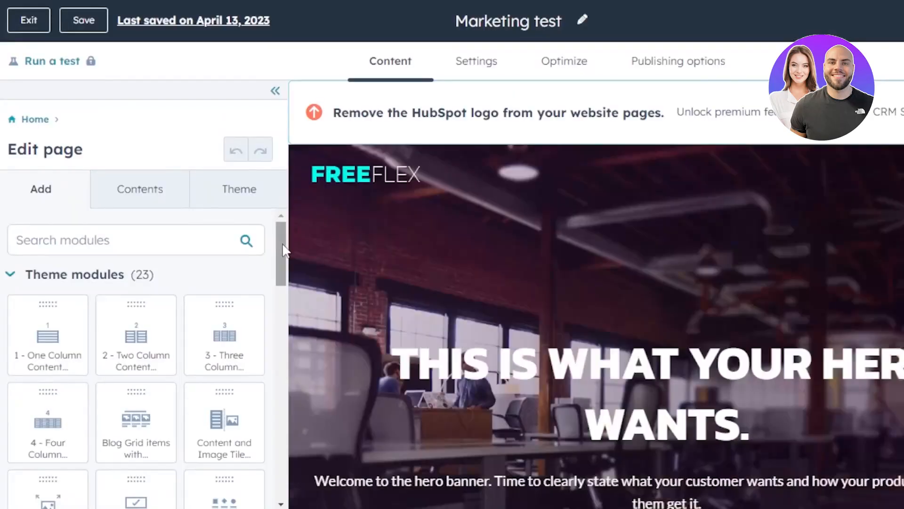
Step: Look through the theme and common modules that can be added to the page
left_click_drag(281, 238, 279, 413)
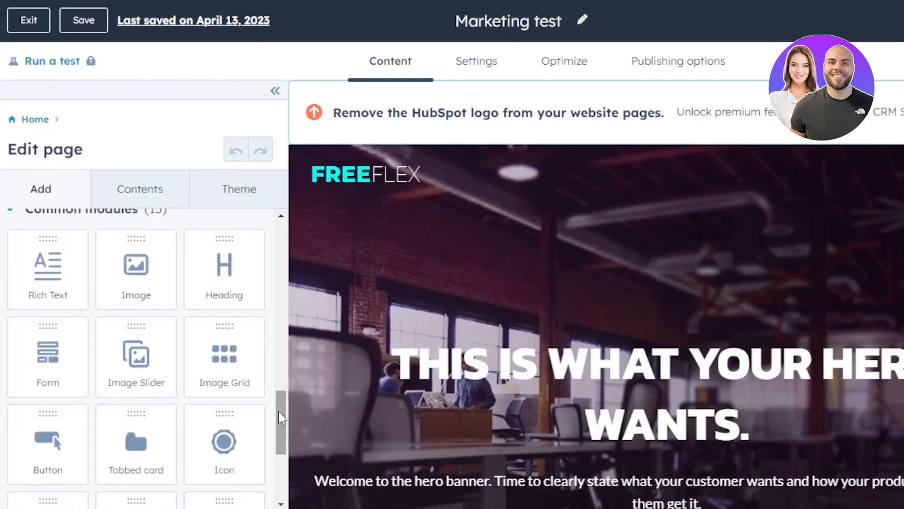
left_click_drag(281, 417, 284, 466)
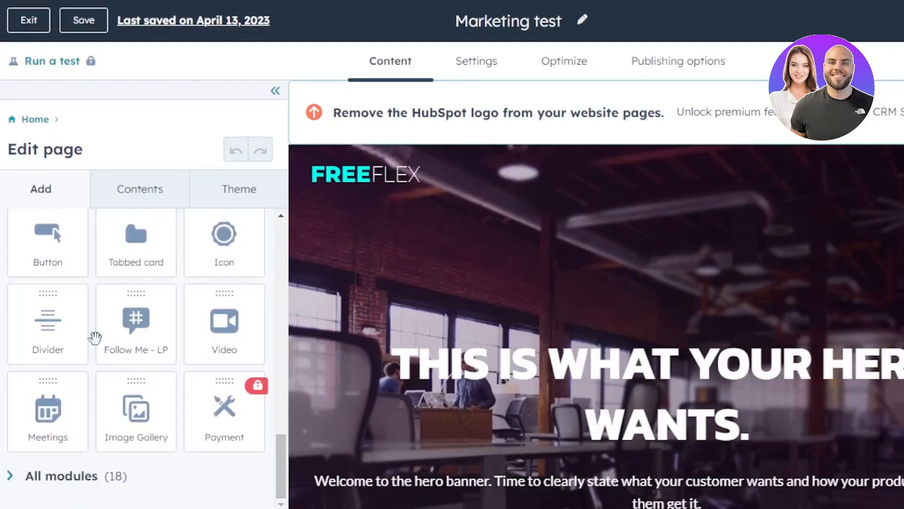
left_click_drag(279, 454, 279, 236)
Step: Review the page's content structure and theme information, and return to the modules available to add
left_click(158, 206)
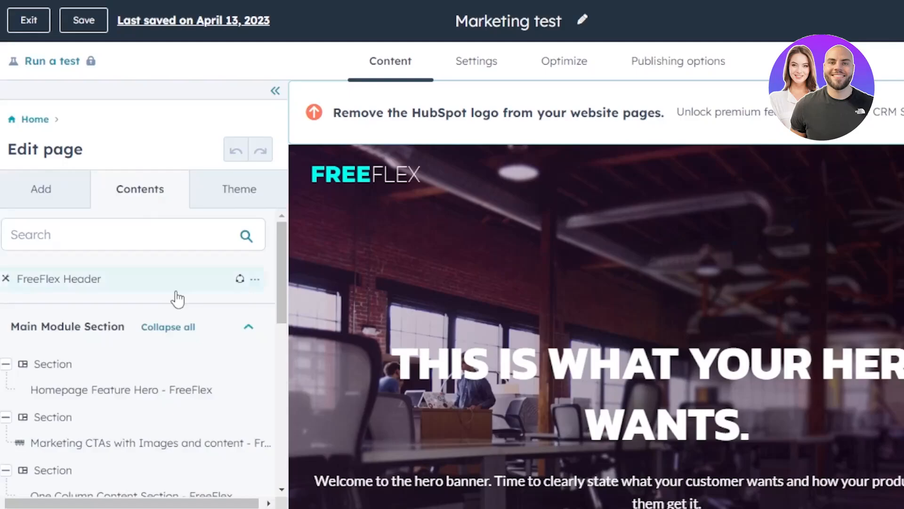
scroll(285, 255, "down", 4)
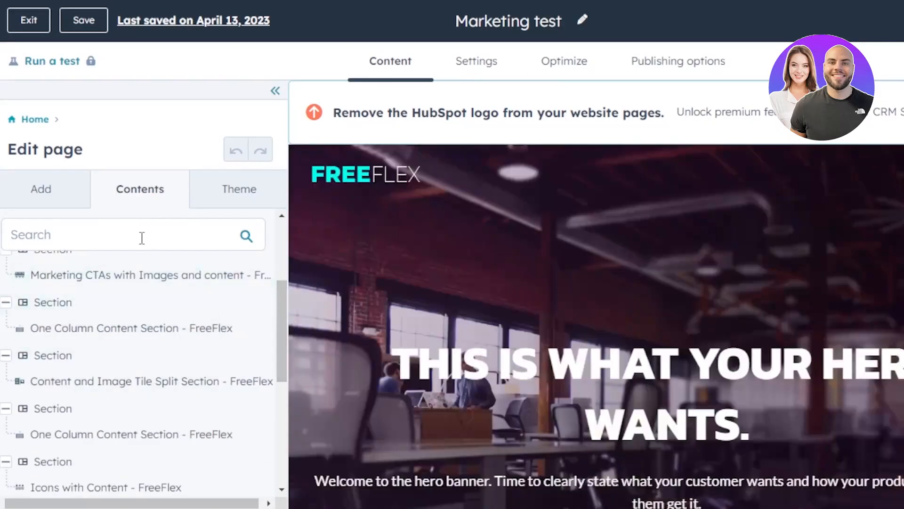
left_click(236, 191)
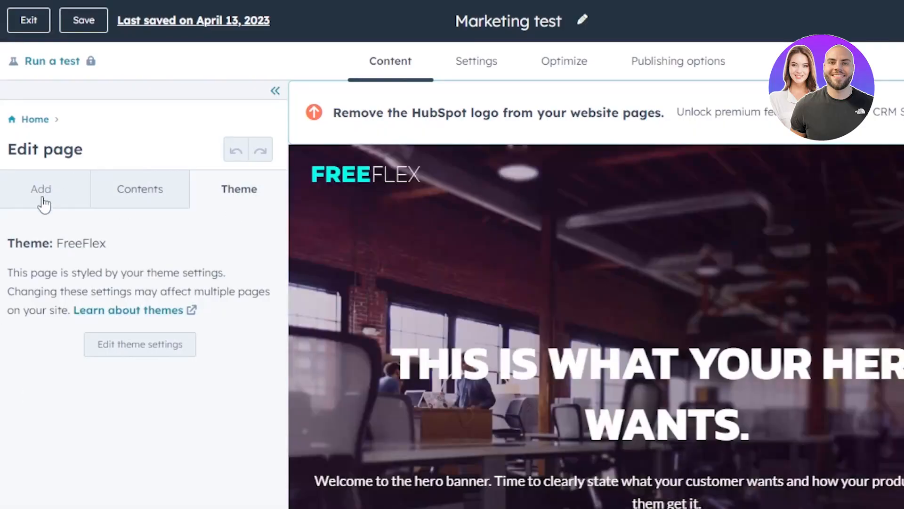
left_click(42, 201)
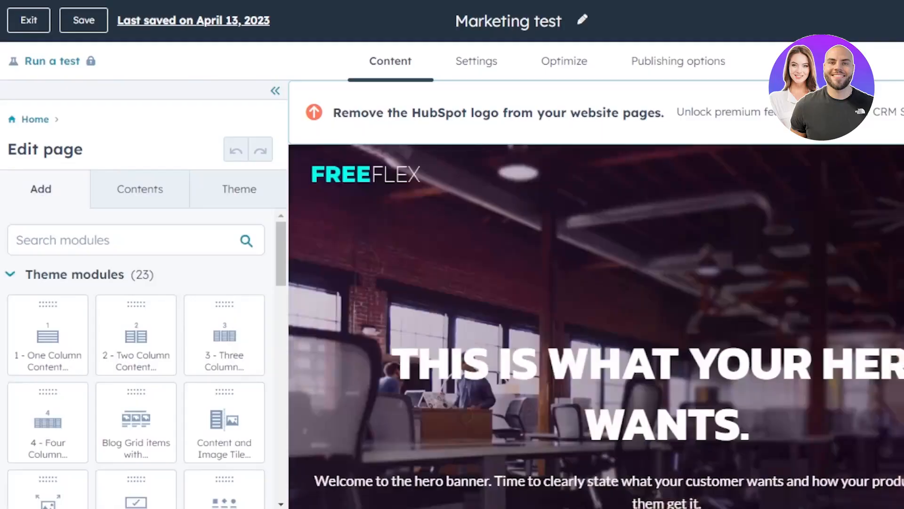
Step: Replace the homepage feature hero's background image with the recent photo of a woman working on a laptop, and check the module's styles
scroll(596, 326, "down", 10)
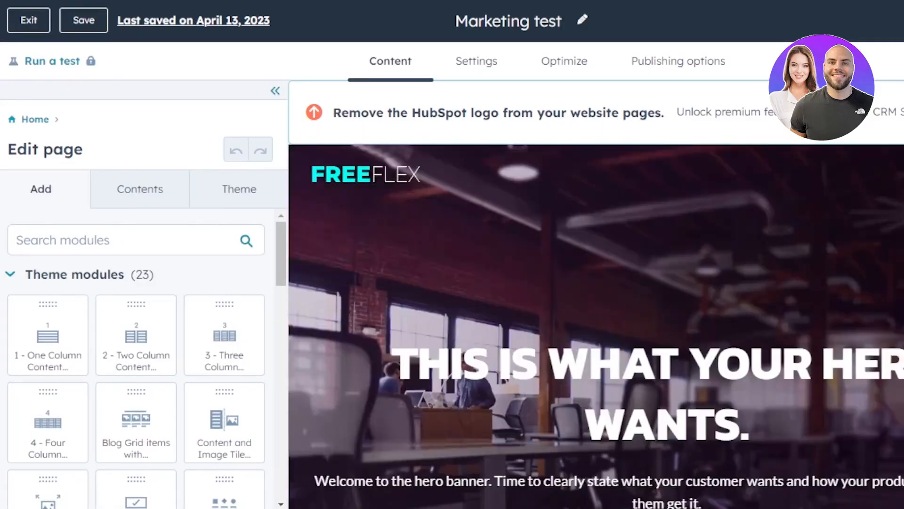
scroll(822, 216, "down", 2)
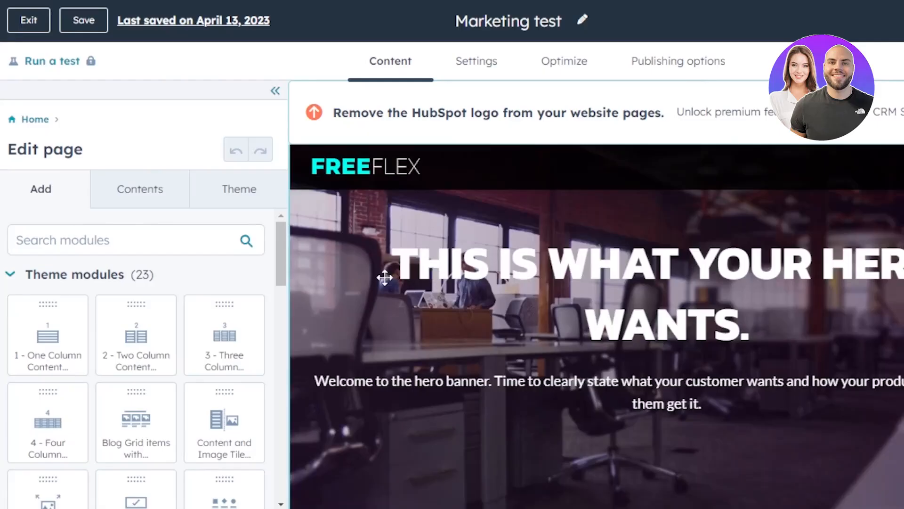
left_click(385, 277)
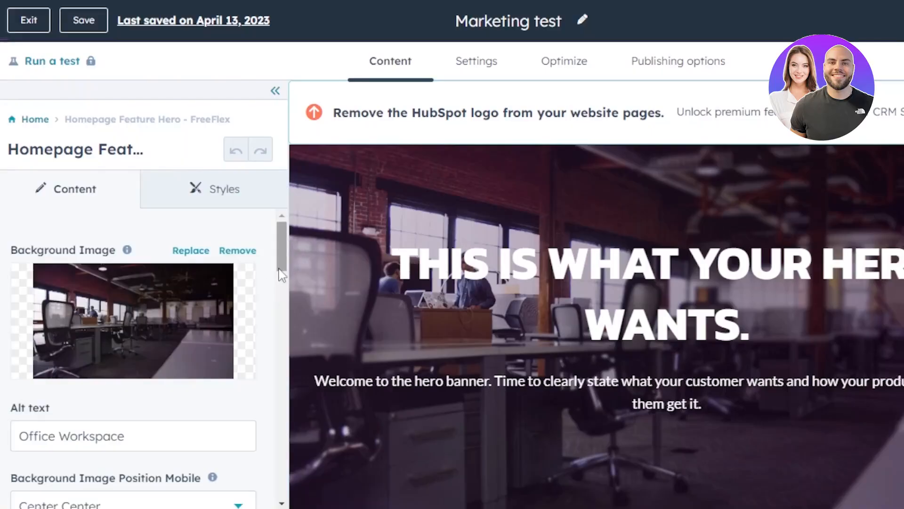
scroll(281, 271, "down", 3)
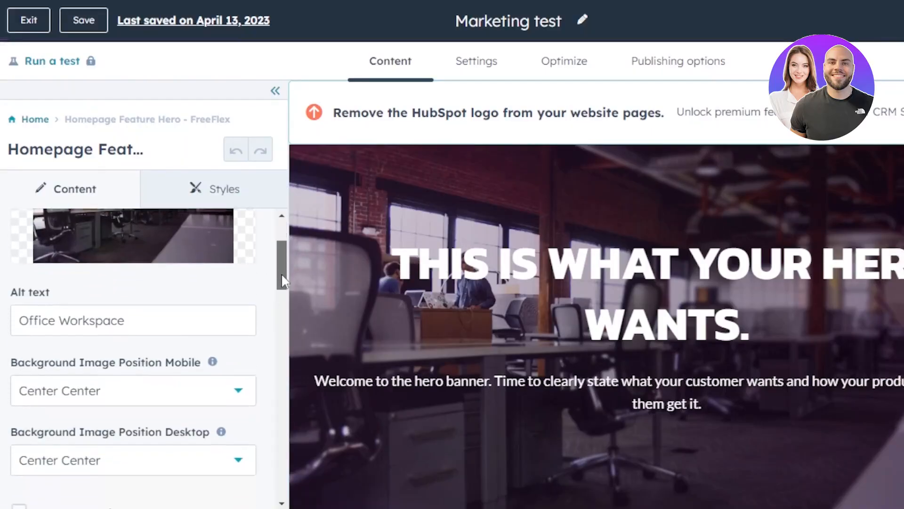
left_click_drag(281, 273, 280, 243)
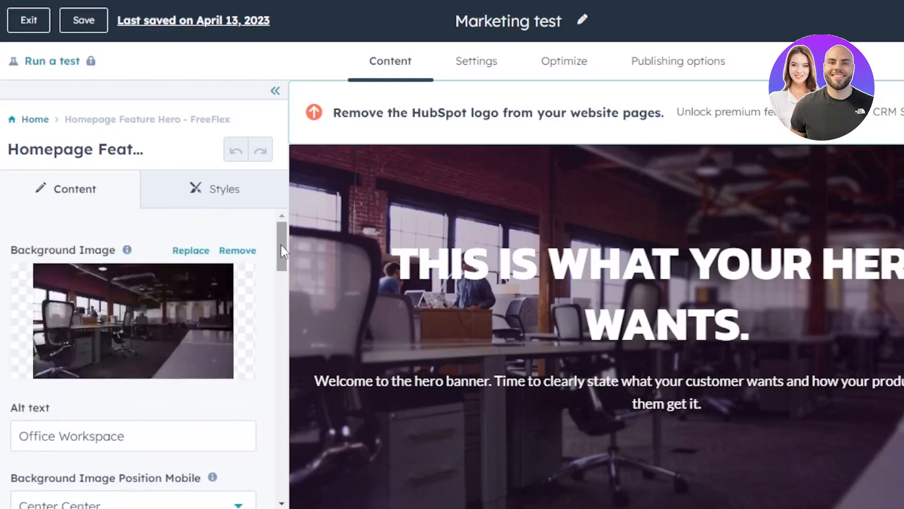
left_click(136, 321)
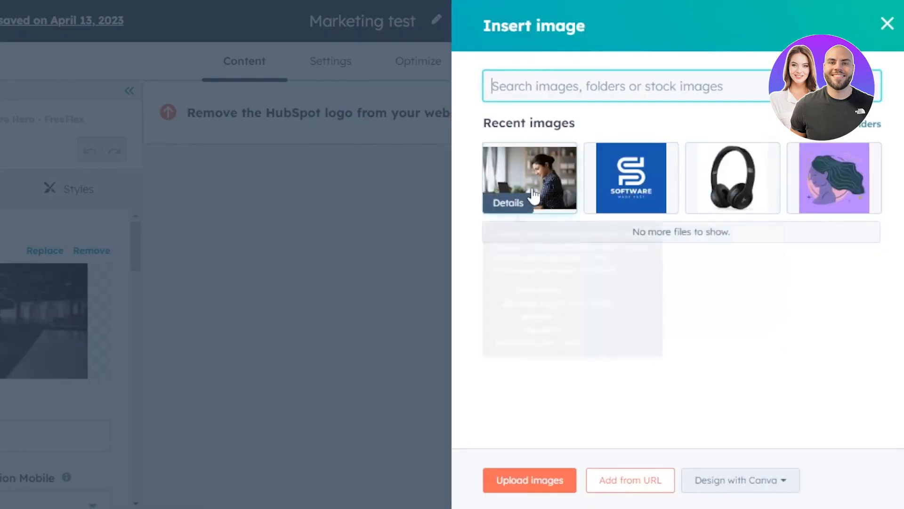
mouse_move(509, 201)
left_click(527, 176)
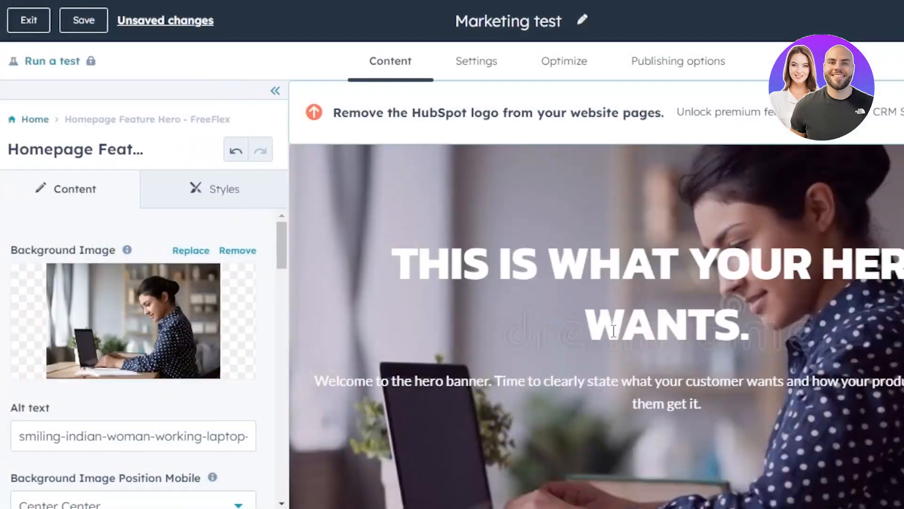
left_click(207, 206)
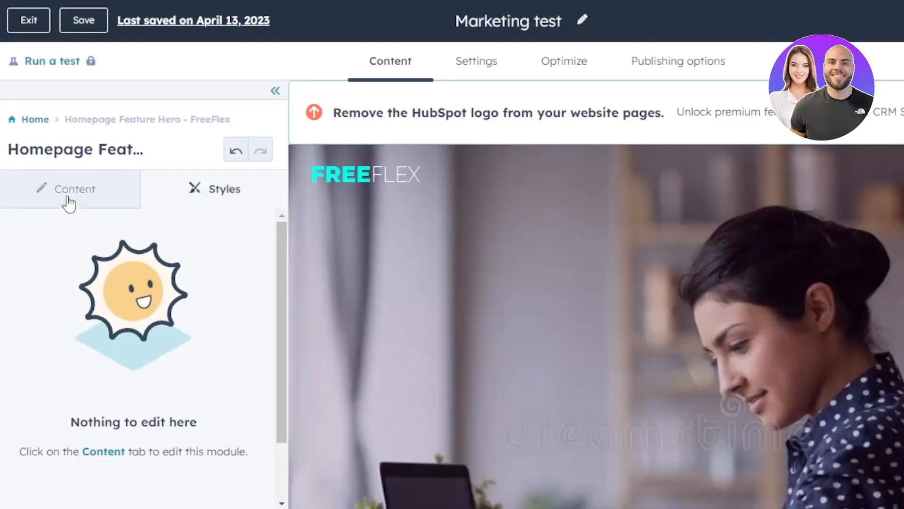
left_click(67, 201)
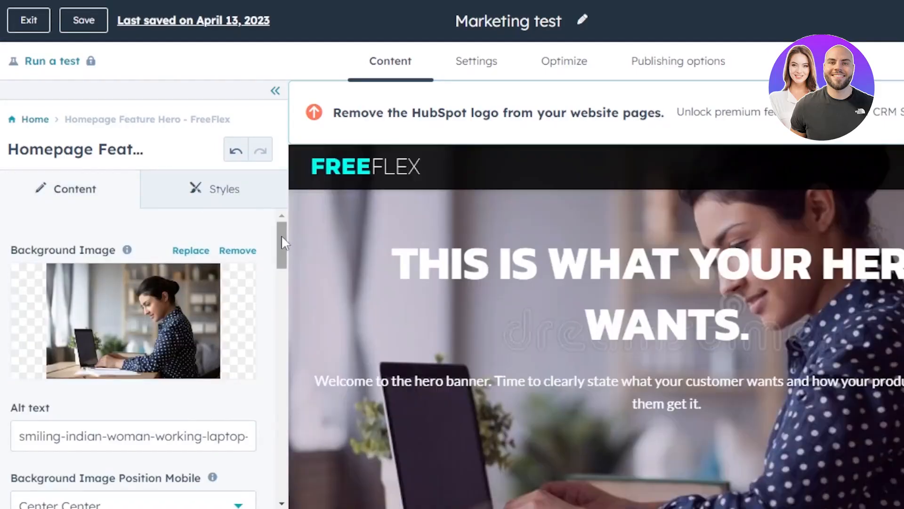
Step: Replace the hero's feature content, both heading and welcome text, with "BM MARKETING"
left_click_drag(281, 235, 287, 416)
left_click(202, 463)
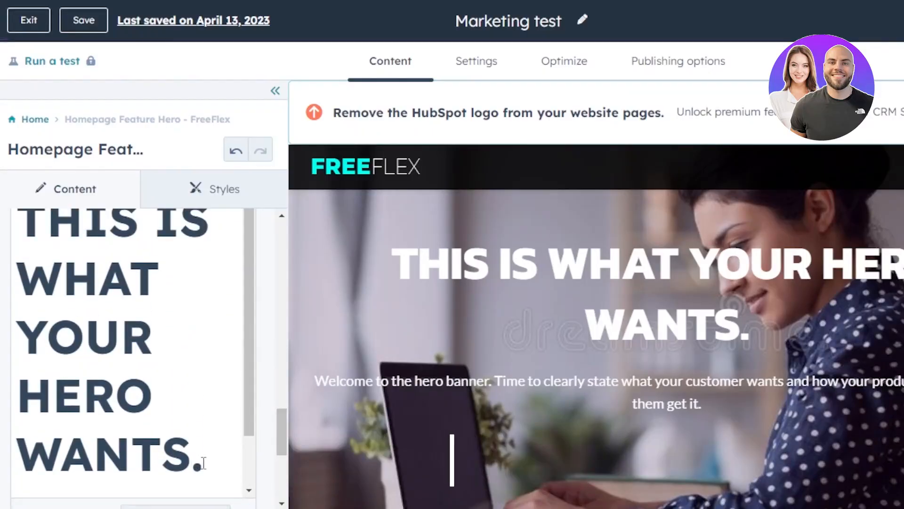
key("BackSpace")
key("BackSpace")
key("BackSpace")
key("BackSpace")
key("BackSpace")
key("BackSpace")
key("BackSpace")
key("BackSpace")
key("BackSpace")
key("BackSpace")
key("BackSpace")
key("BackSpace")
key("BackSpace")
key("BackSpace")
key("BackSpace")
key("BackSpace")
key("BackSpace")
key("BackSpace")
key("BackSpace")
key("BackSpace")
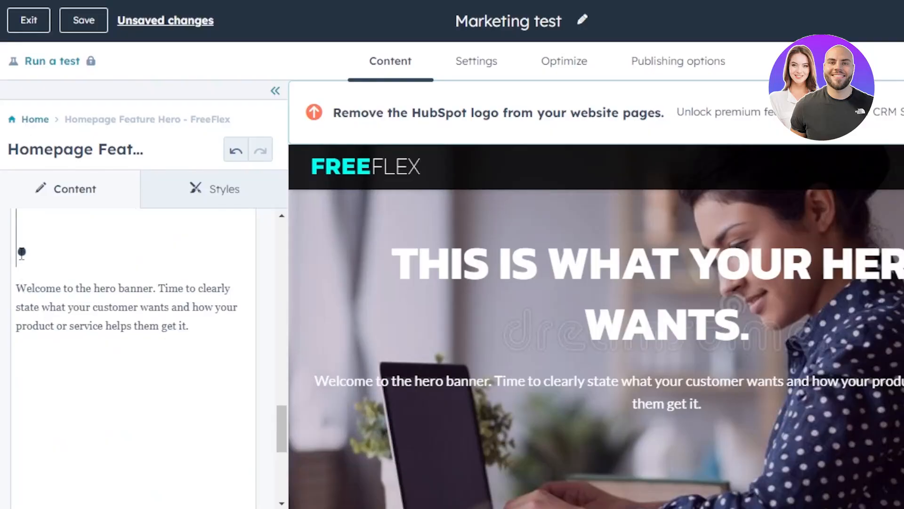
left_click_drag(21, 253, 218, 356)
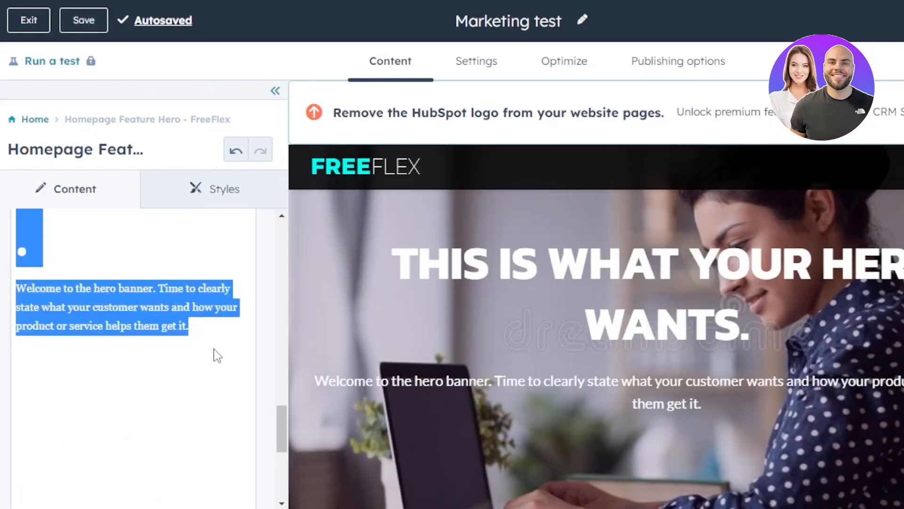
type("BM MARKETING")
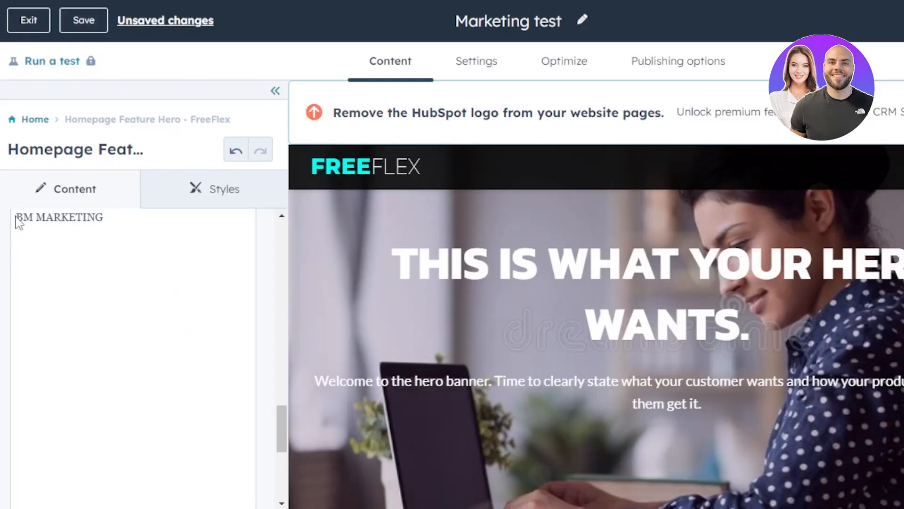
Step: Format the "BM MARKETING" text in the hero's feature content as bold Heading 1
left_click_drag(16, 216, 126, 225)
scroll(128, 225, "up", 1)
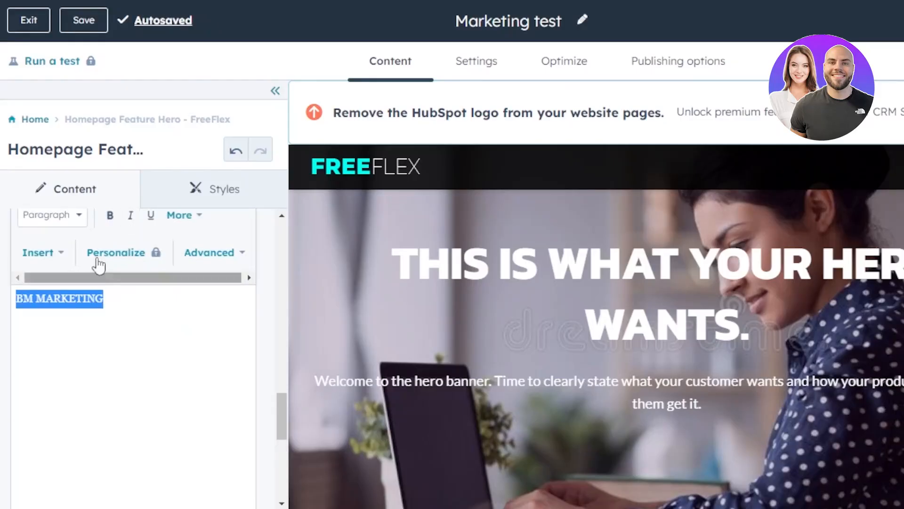
left_click_drag(281, 413, 281, 400)
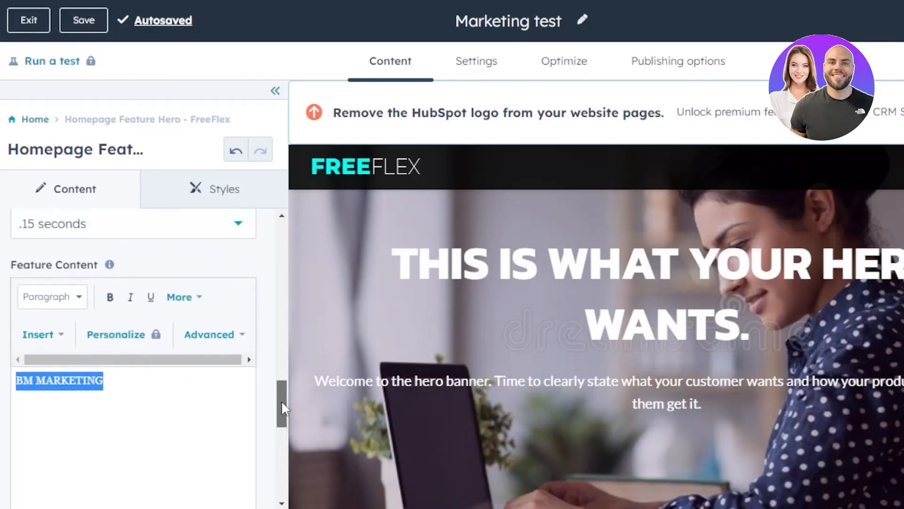
left_click(107, 301)
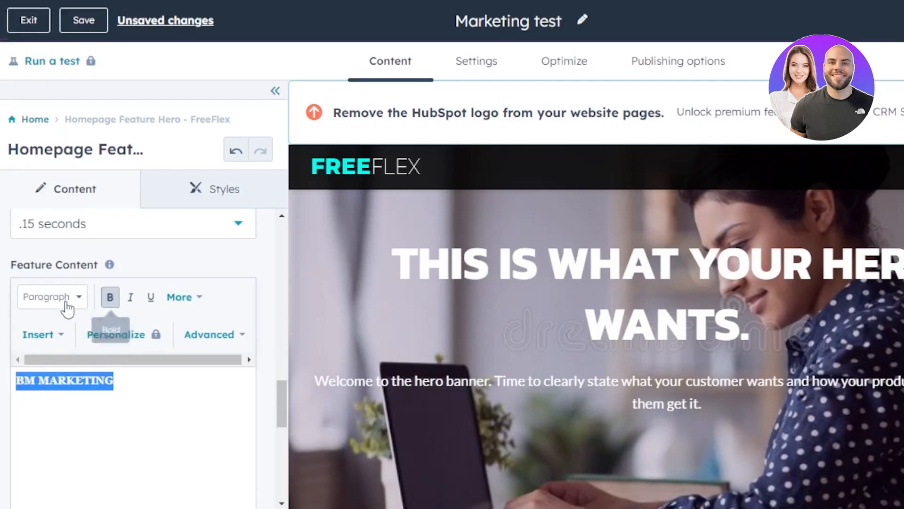
left_click(81, 301)
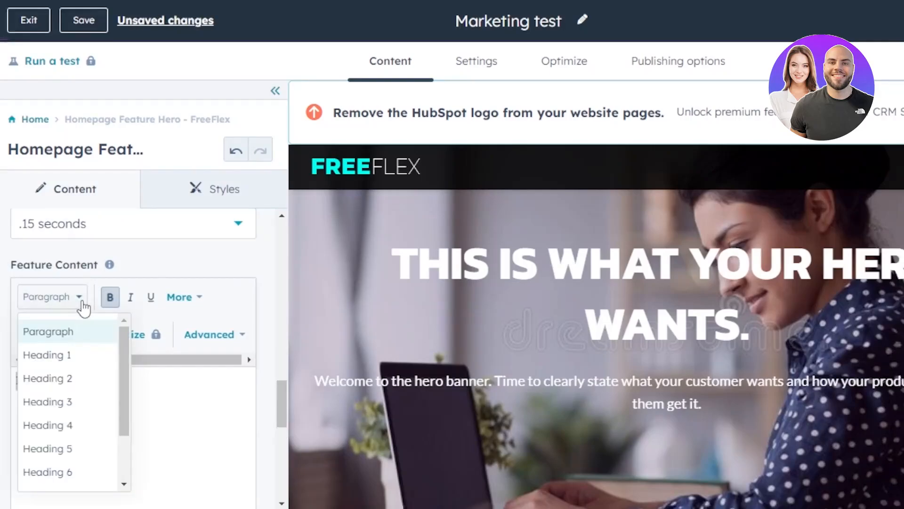
left_click(75, 362)
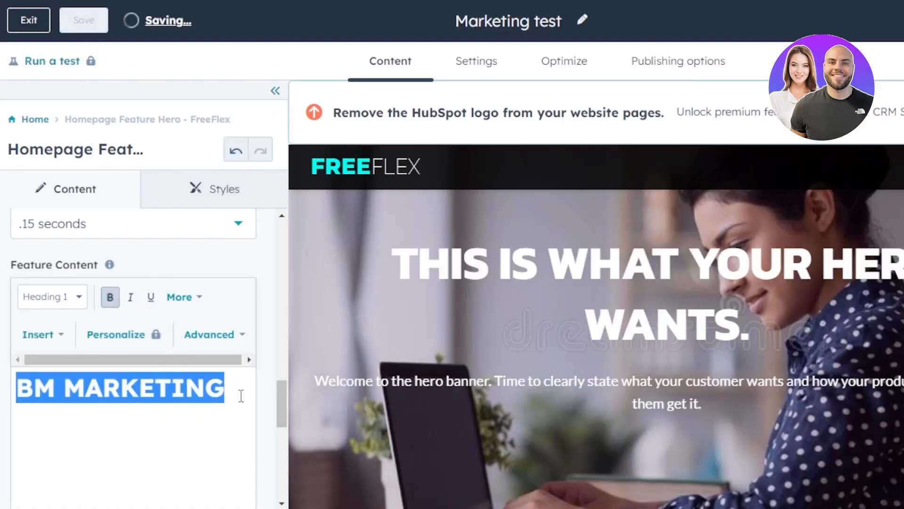
Step: Add the line "THE MARKETING TEAM YOU NEED!" below the hero heading and save the page
left_click(236, 428)
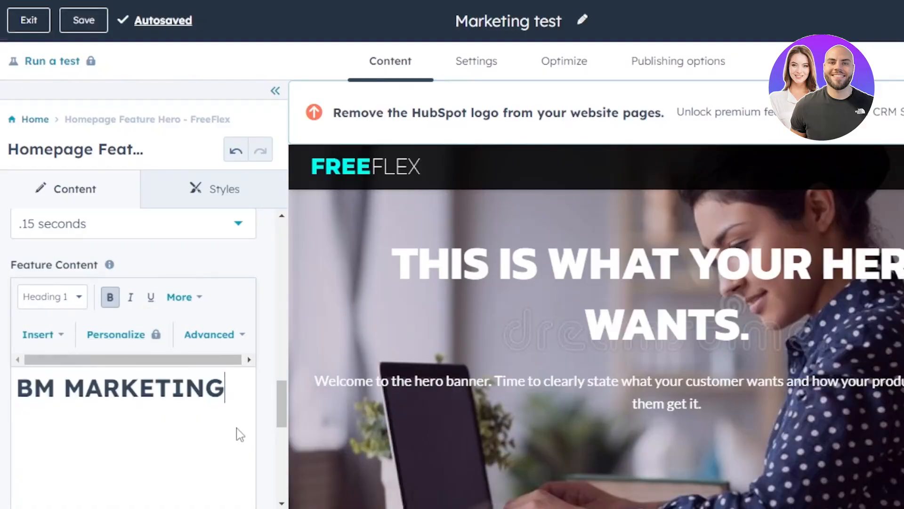
key("Return")
type("THE MARKETING TEAM YOU NEED")
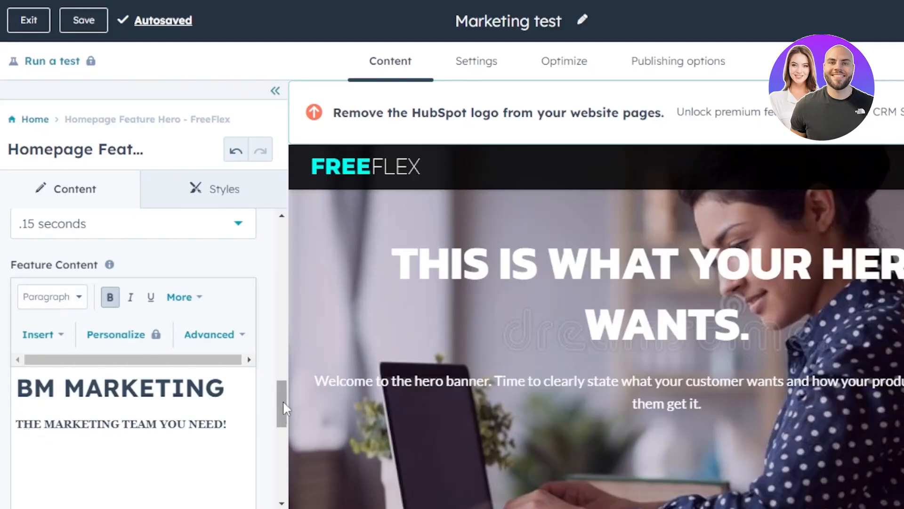
left_click_drag(282, 400, 281, 229)
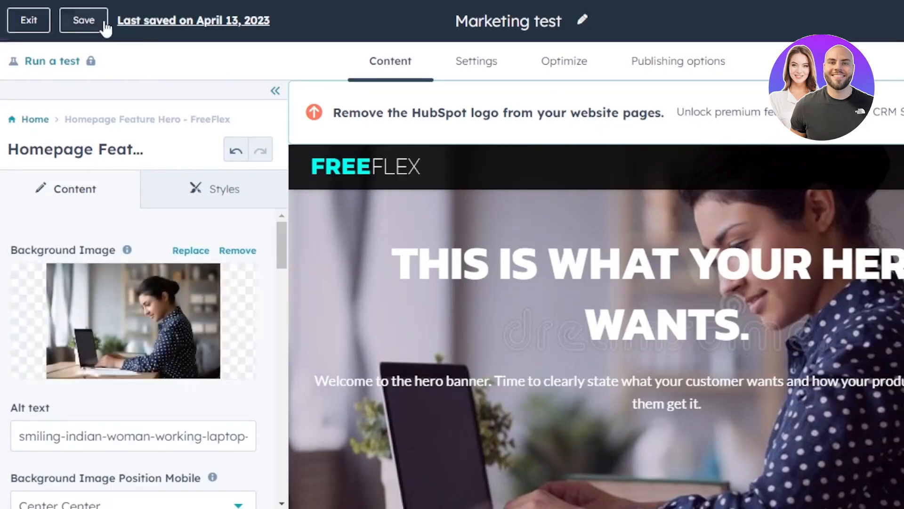
left_click(83, 20)
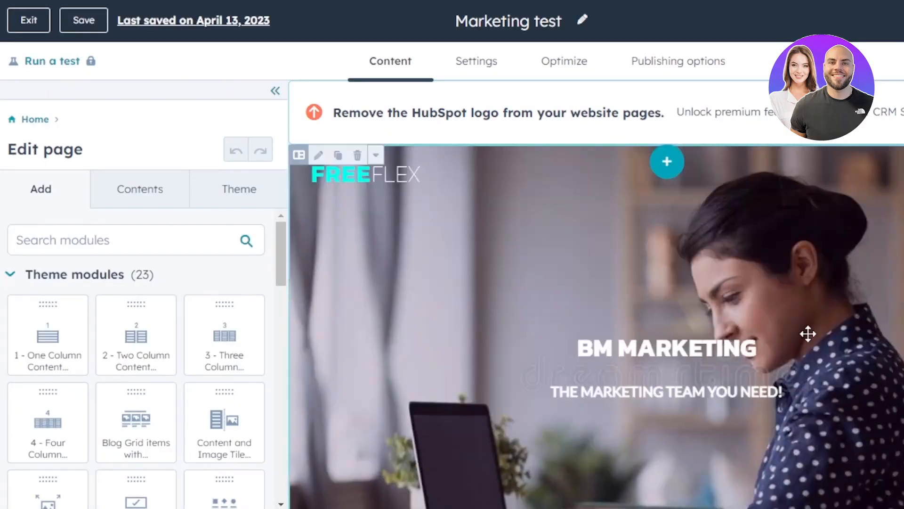
Step: Add the "2 - Two Column Content" theme module above the Problem / Value cards, below the hero
scroll(629, 272, "down", 5)
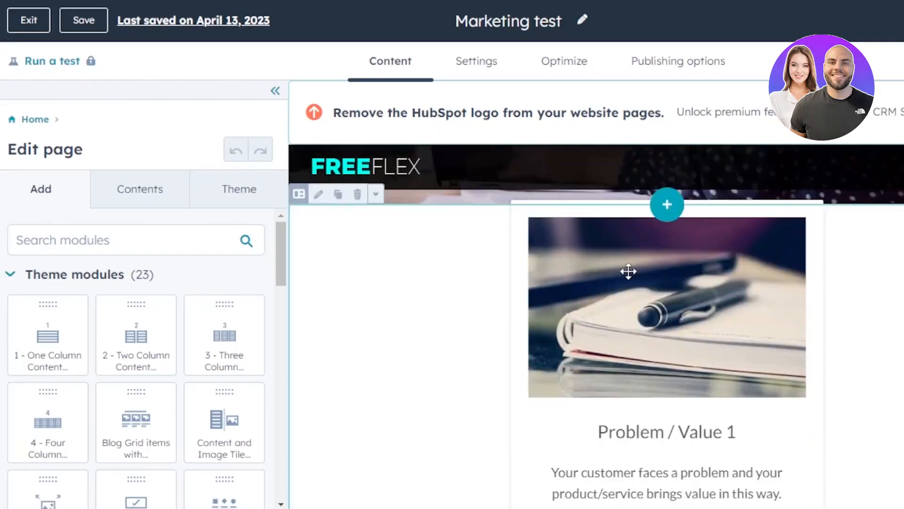
left_click_drag(628, 273, 629, 317)
scroll(596, 348, "down", 12)
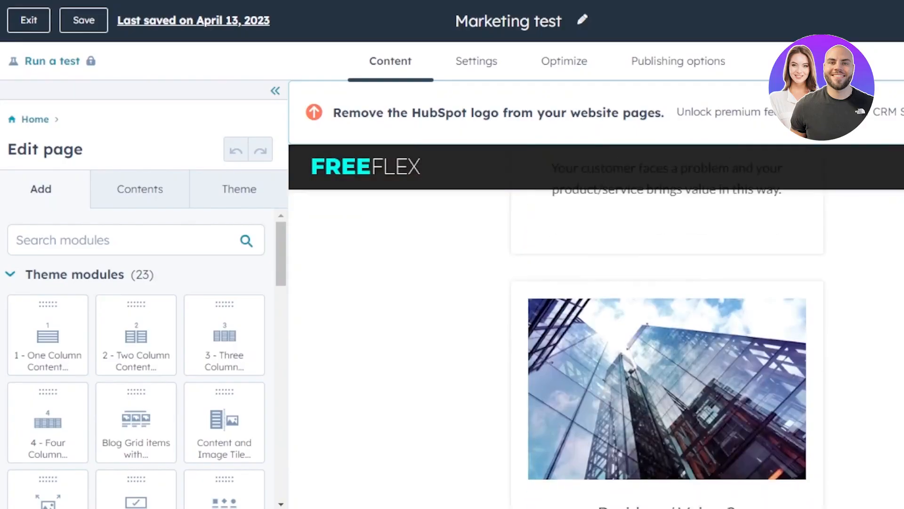
scroll(596, 349, "up", 2)
scroll(316, 318, "up", 5)
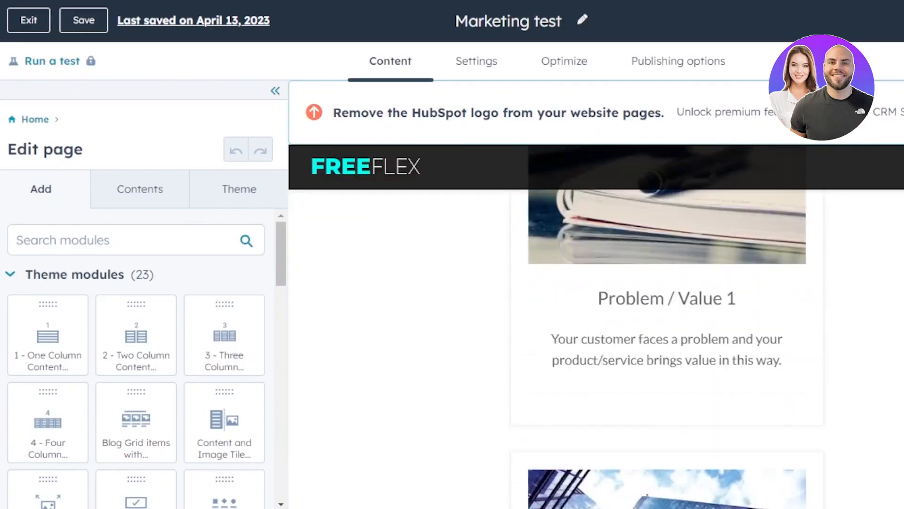
scroll(316, 318, "down", 1)
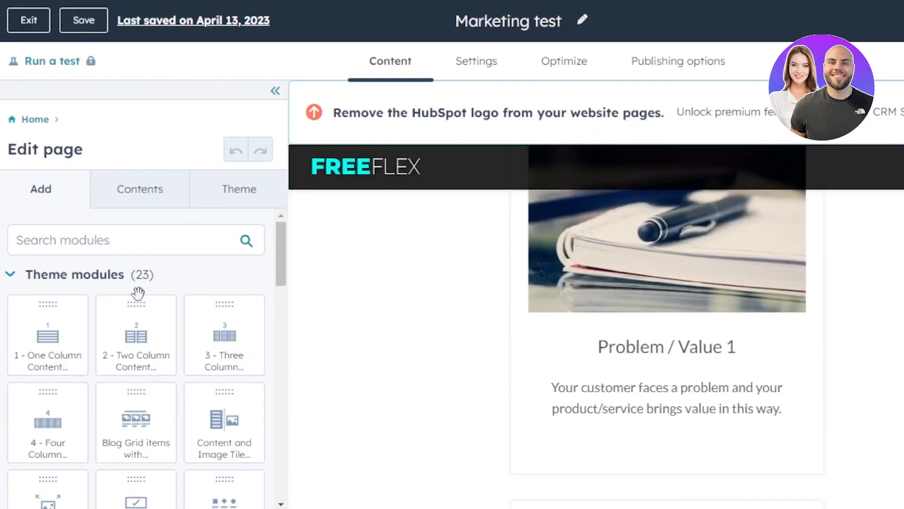
left_click_drag(123, 347, 420, 297)
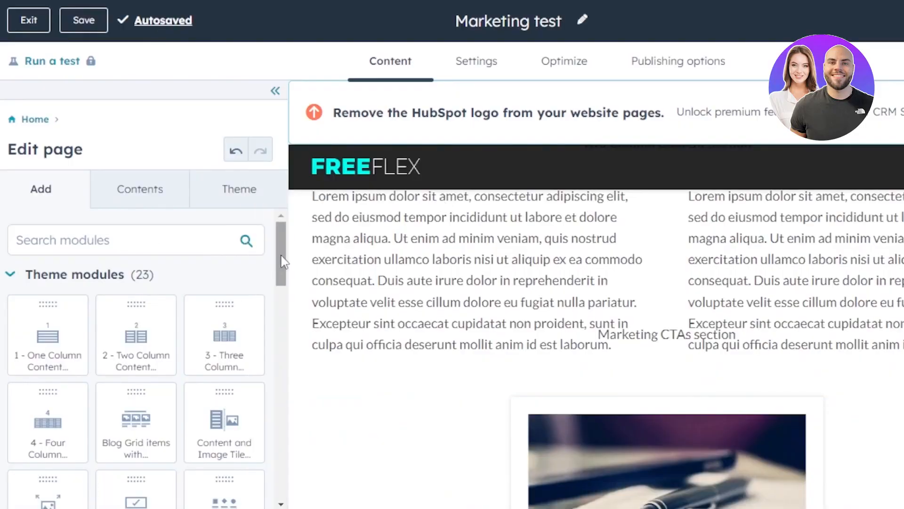
Step: Look through the remaining theme modules, the two-column module's options, the page's content structure and its Problem / Value cards
left_click_drag(283, 258, 289, 349)
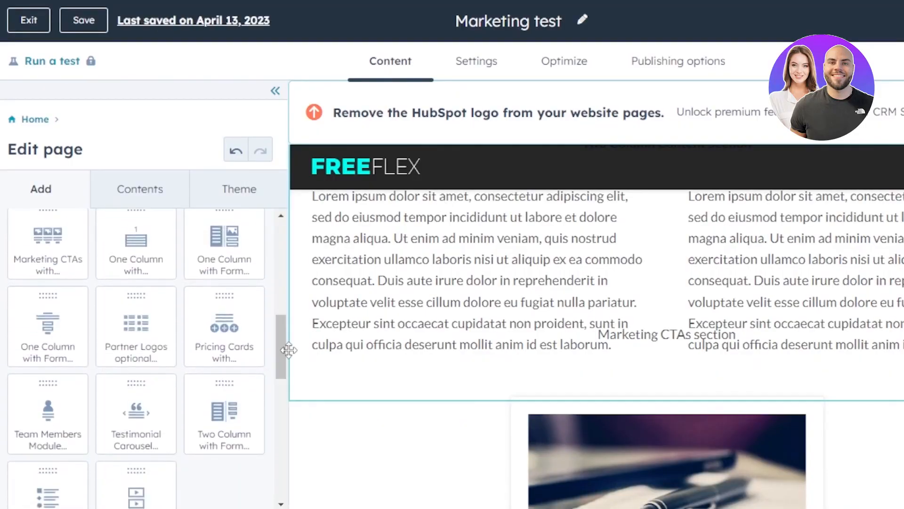
left_click(288, 350)
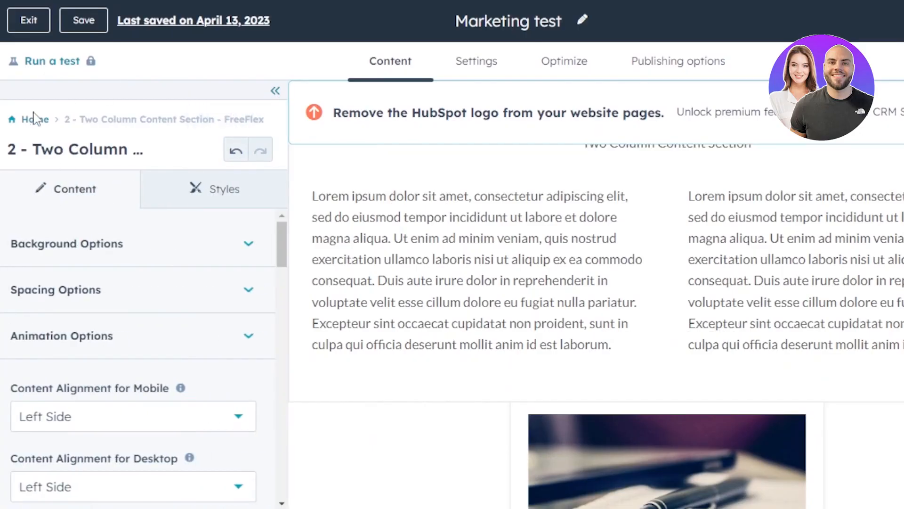
left_click(276, 91)
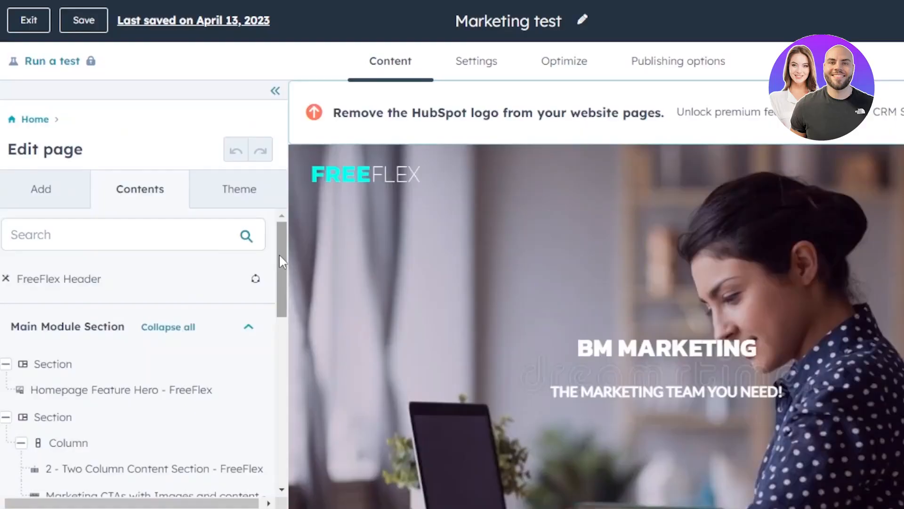
left_click(73, 198)
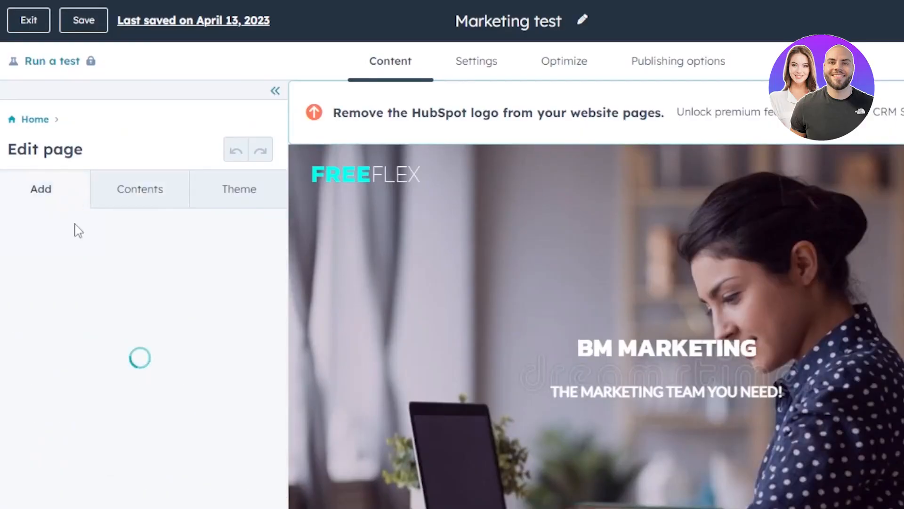
left_click(120, 197)
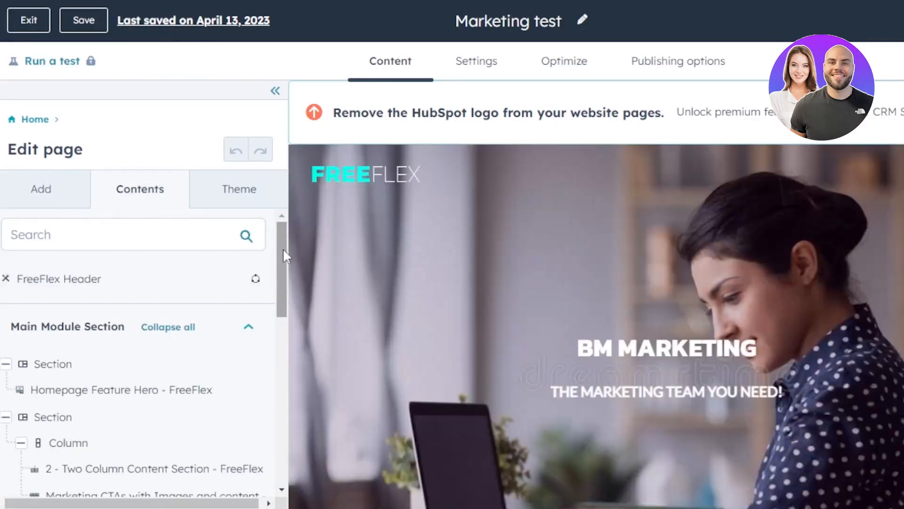
left_click_drag(283, 248, 282, 326)
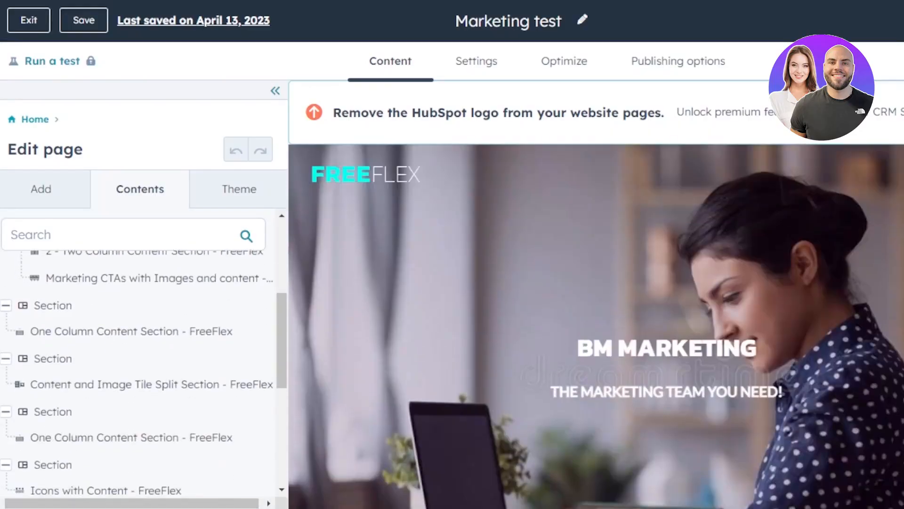
scroll(597, 326, "down", 10)
scroll(667, 326, "down", 15)
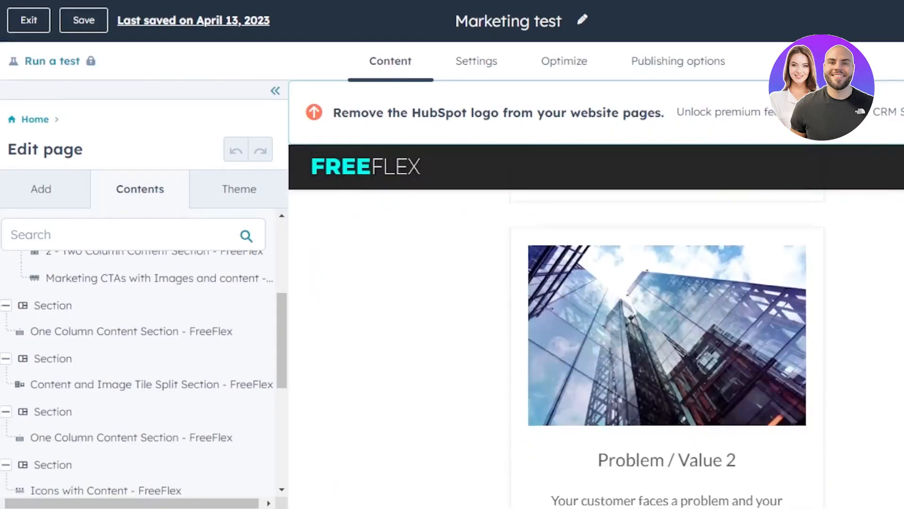
scroll(747, 238, "up", 6)
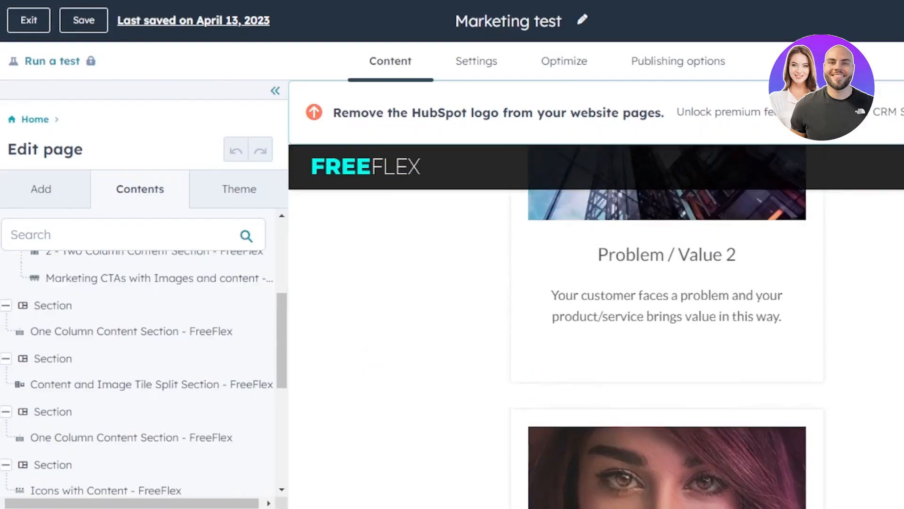
Step: Open the content options of the Marketing CTAs module with the Problem / Value cards and look through to its list of CTAs
scroll(747, 238, "down", 2)
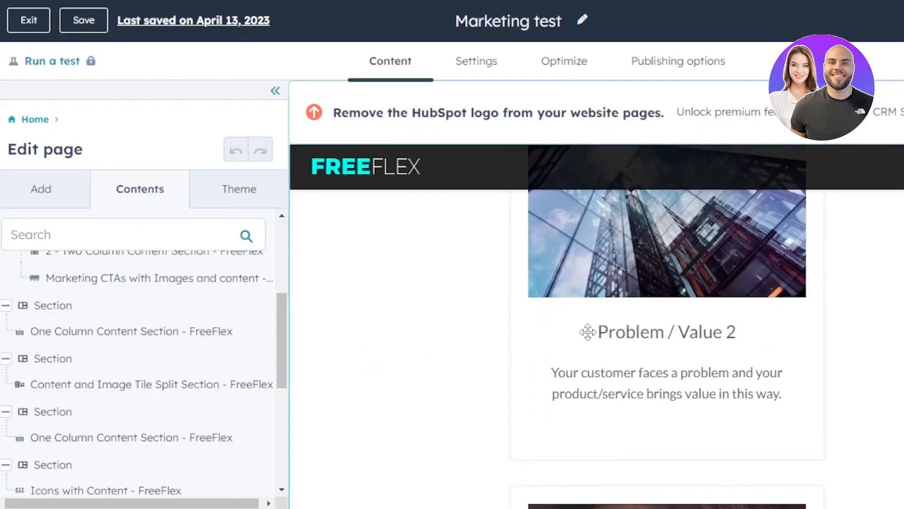
left_click(563, 338)
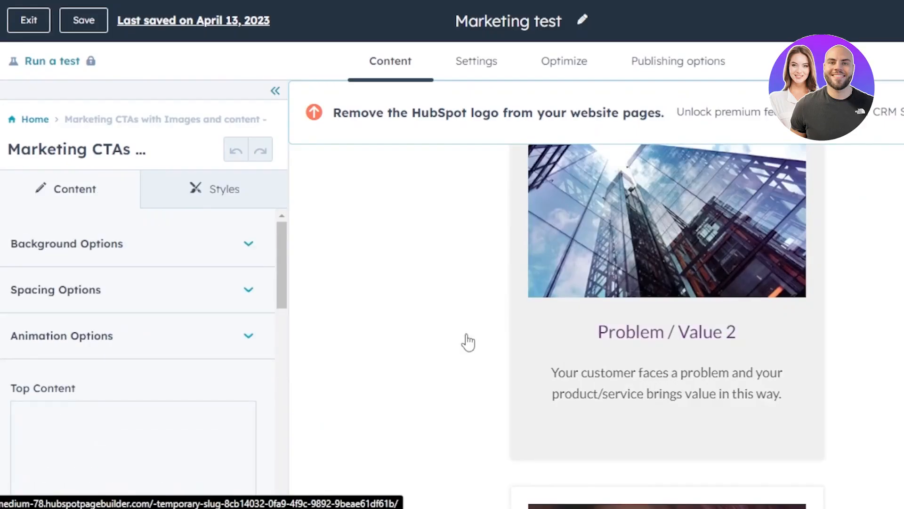
scroll(539, 282, "up", 3)
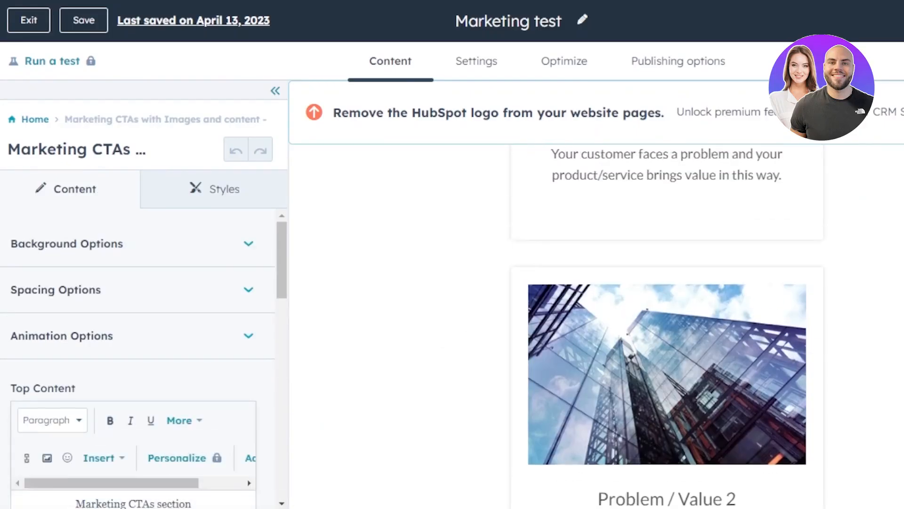
left_click(539, 283)
left_click(522, 283)
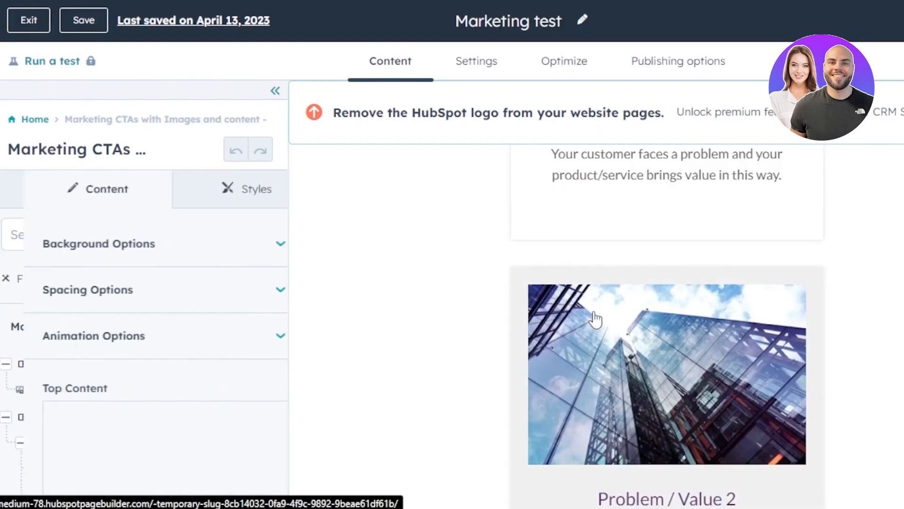
left_click_drag(278, 253, 281, 492)
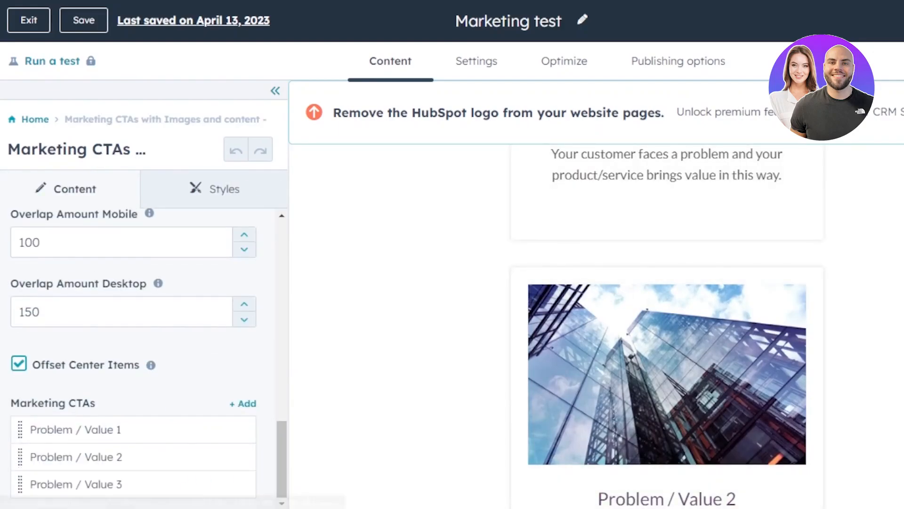
Step: Delete the Marketing CTAs module with the Problem / Value cards from the section below the hero
scroll(596, 325, "up", 8)
scroll(597, 325, "down", 4)
left_click(892, 206)
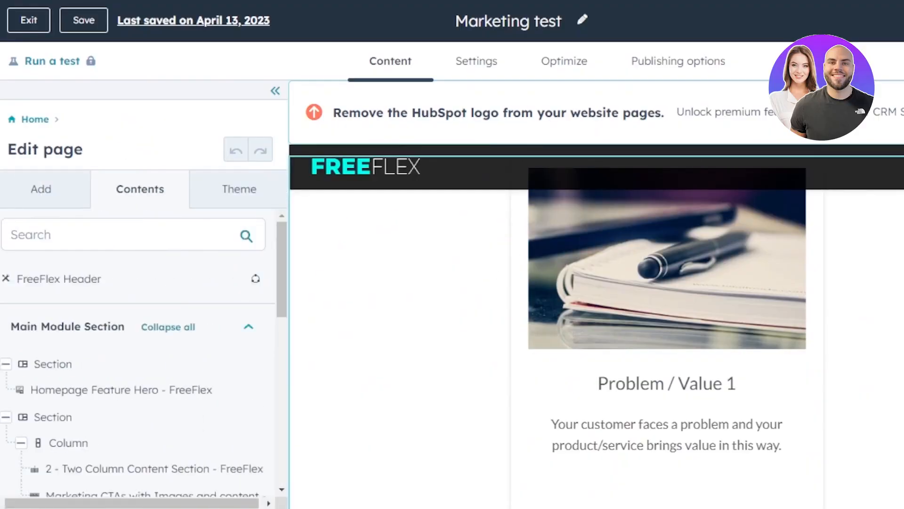
key("Delete")
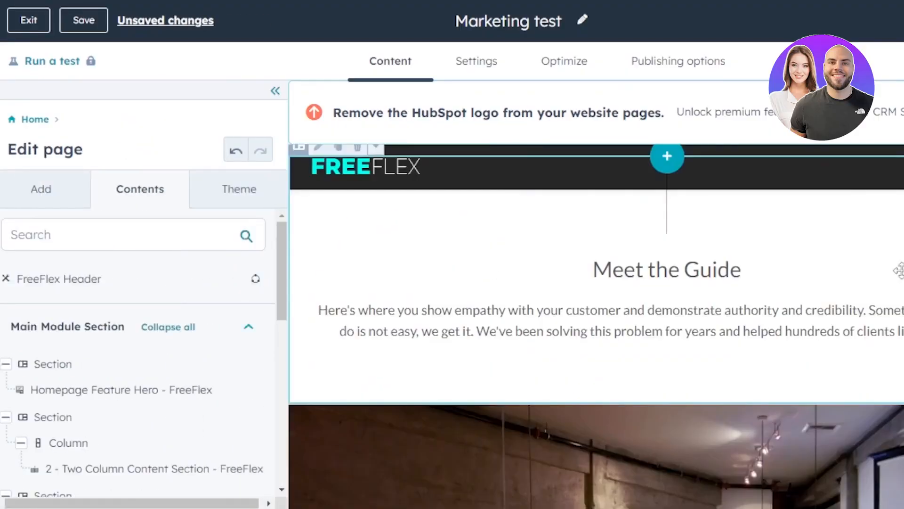
Step: Review the page from the hero through the two-column content to the "Meet the Guide" text and the image below it
scroll(899, 271, "up", 12)
scroll(899, 271, "down", 1)
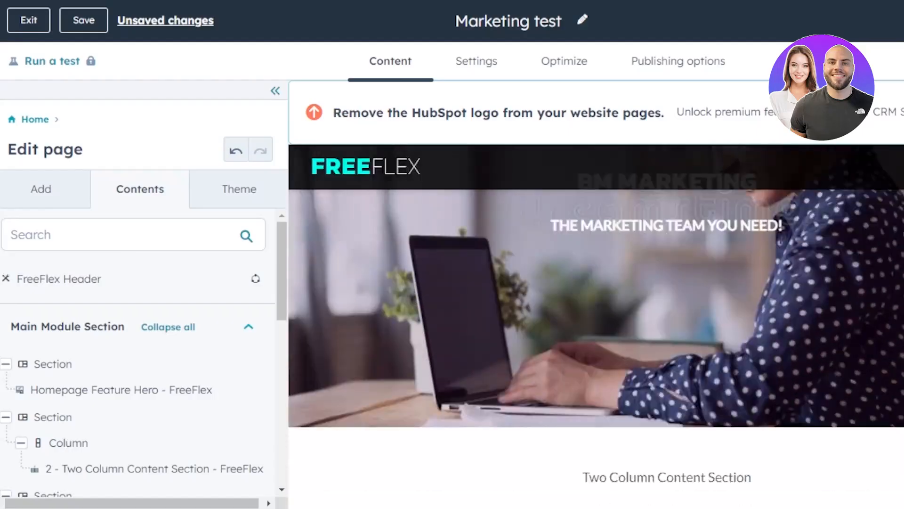
scroll(874, 190, "up", 3)
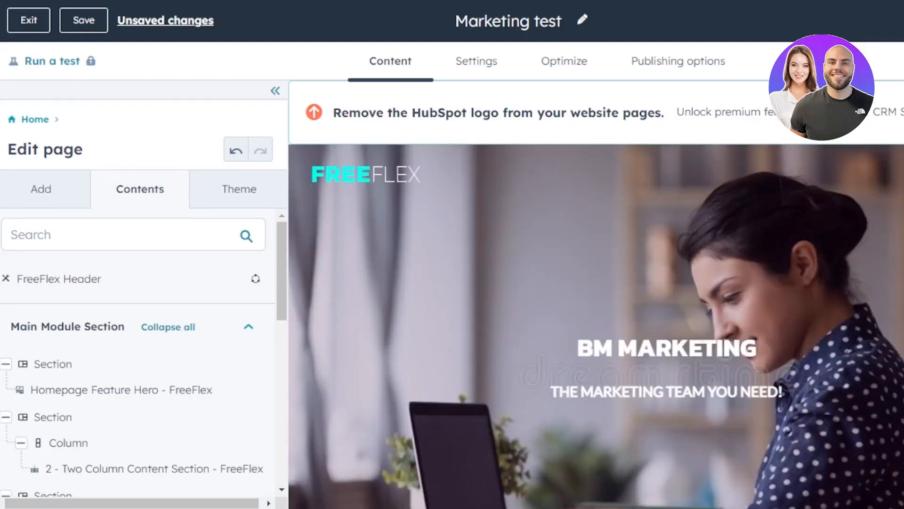
scroll(619, 224, "down", 5)
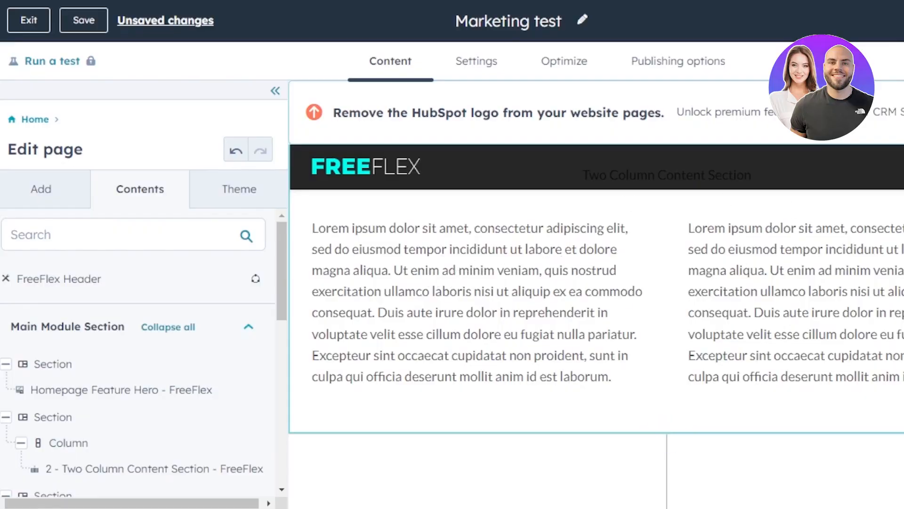
scroll(596, 328, "down", 10)
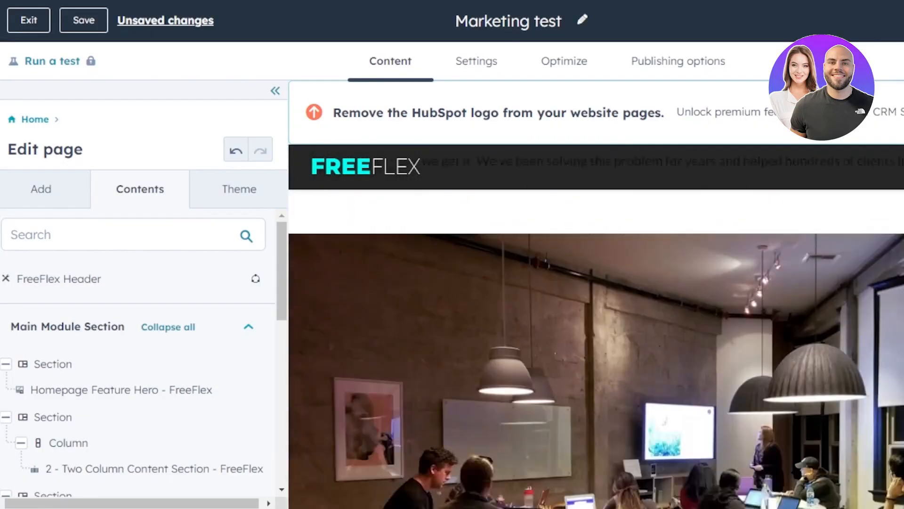
scroll(612, 325, "down", 5)
scroll(613, 325, "up", 5)
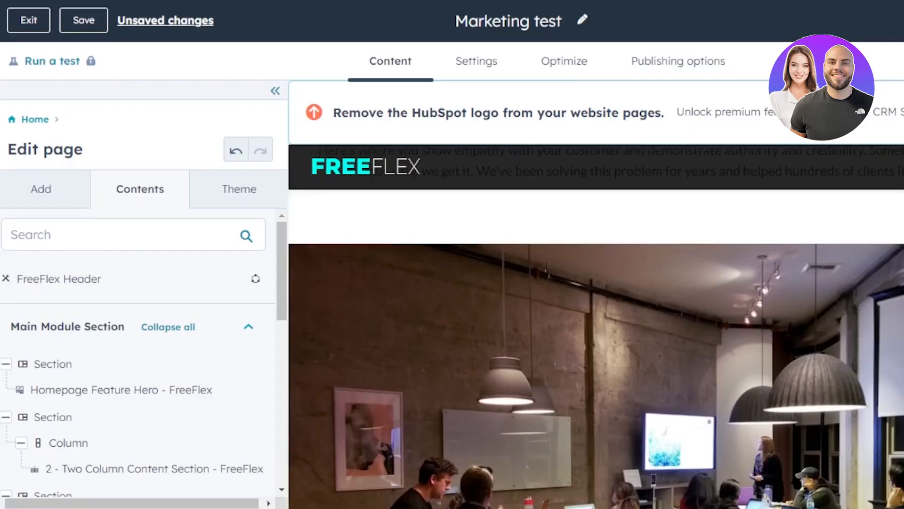
Step: Look through the sections and modules listed in the page's content structure, down to the partner logos module
left_click(81, 203)
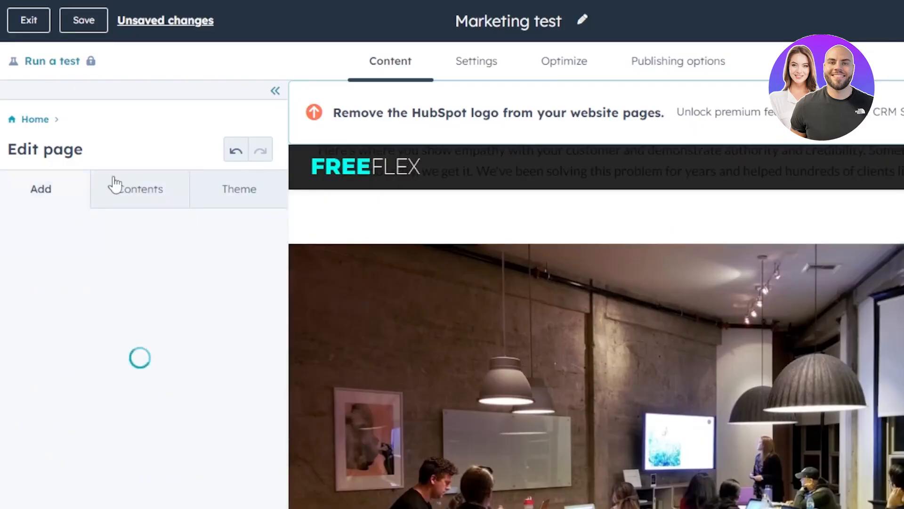
left_click(152, 197)
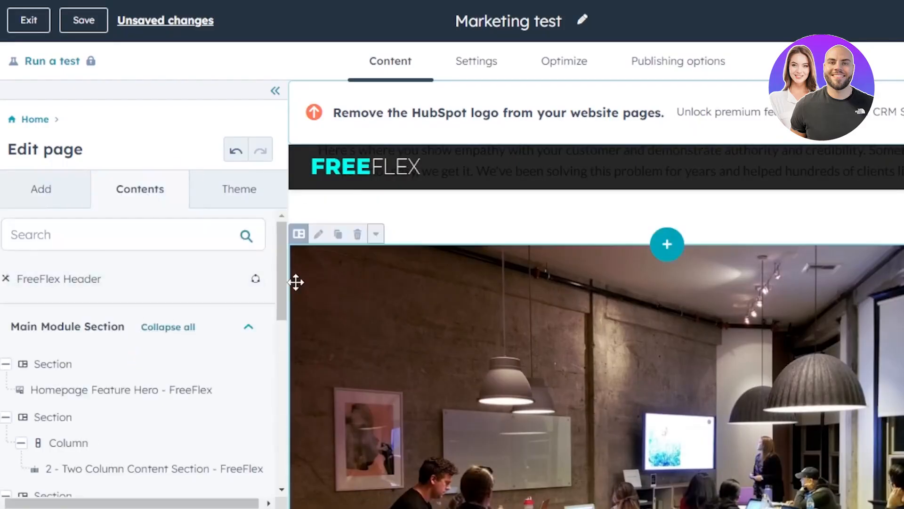
scroll(283, 252, "down", 1)
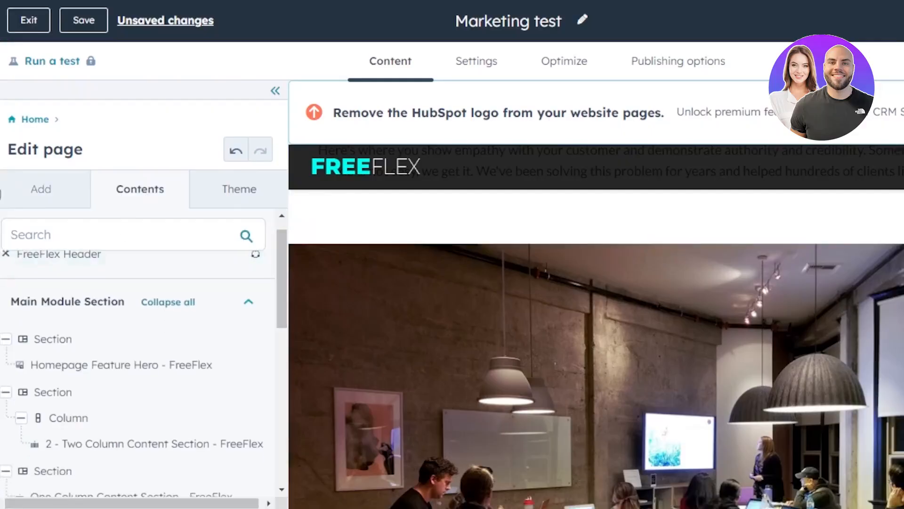
mouse_move(285, 254)
left_mouse_down()
mouse_move(281, 285)
mouse_move(280, 267)
left_mouse_up()
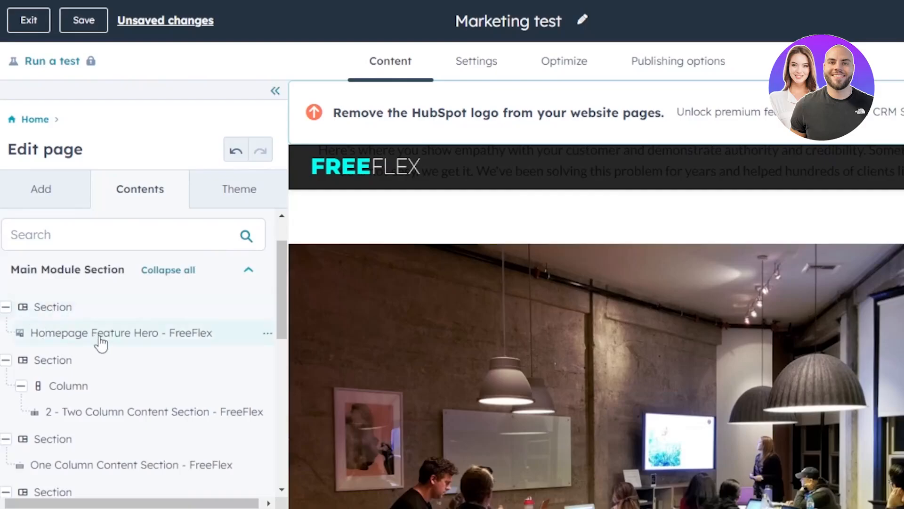
left_click_drag(283, 270, 282, 344)
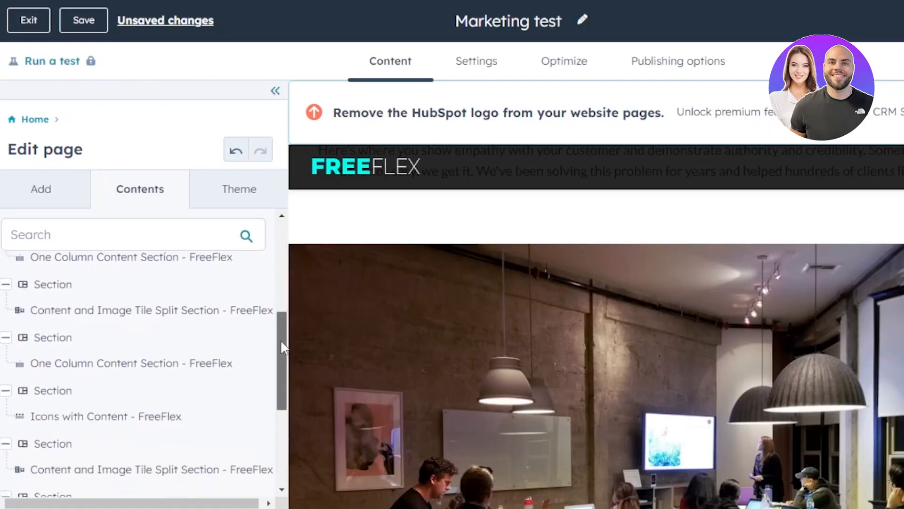
scroll(280, 339, "down", 2)
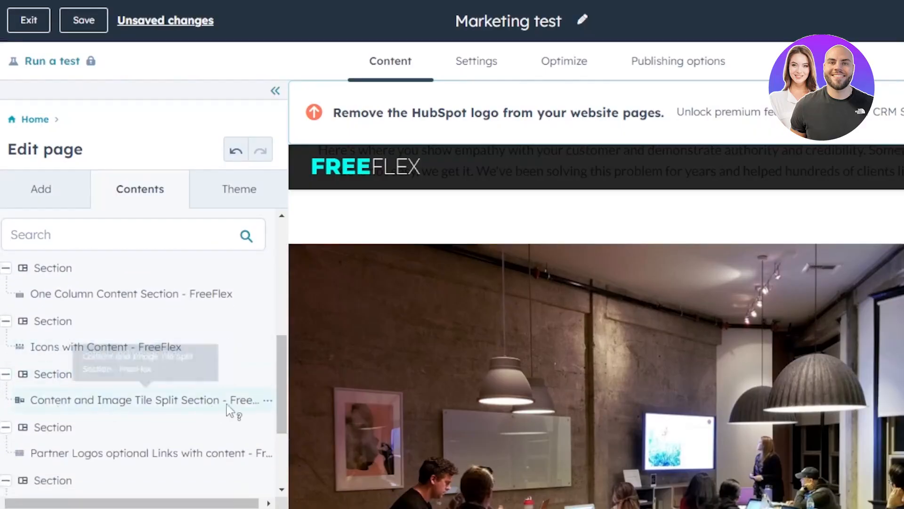
scroll(596, 348, "down", 1)
Step: Delete the Icons with Content module that shows the service icons below "What We Do"
scroll(597, 348, "down", 13)
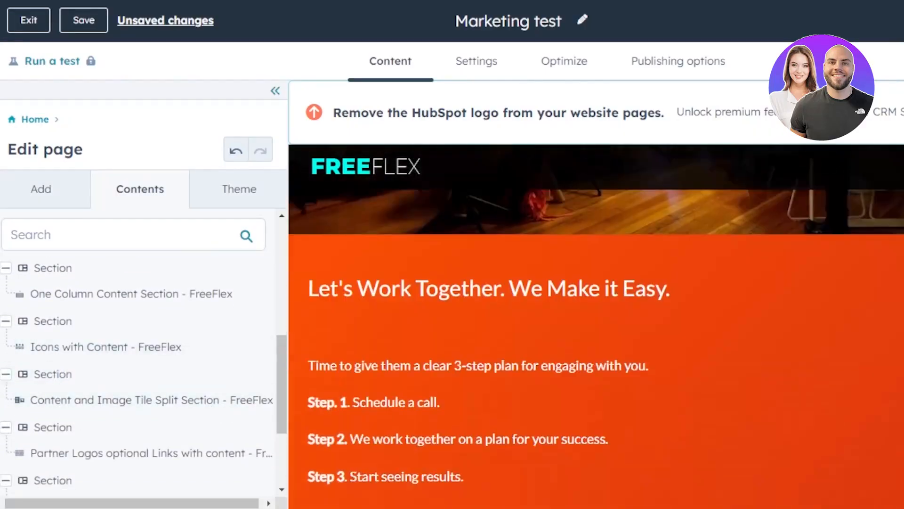
scroll(596, 348, "down", 3)
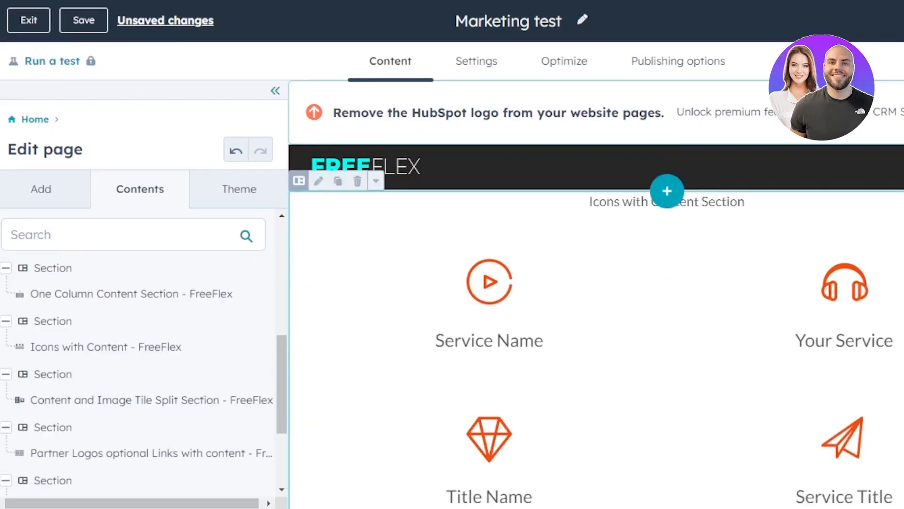
left_click(899, 181)
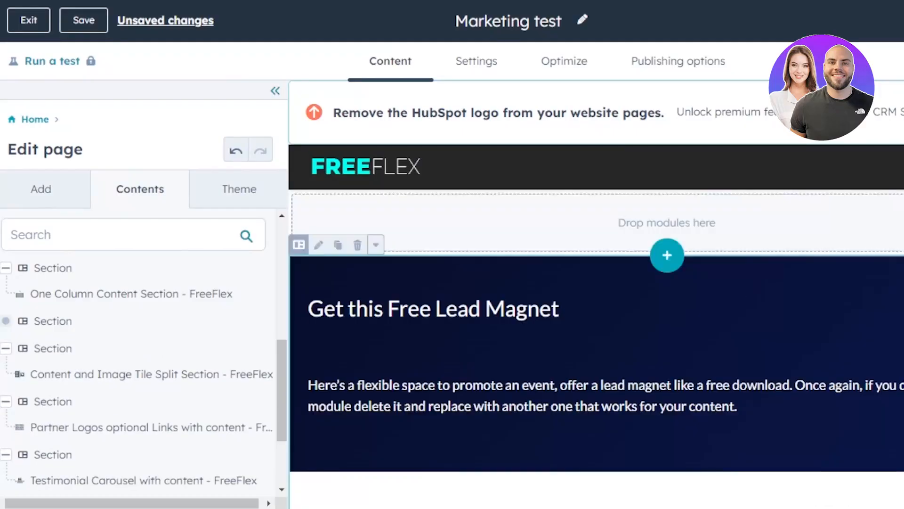
Step: Delete the "Get this Free Lead Magnet" module and remove the two empty sections above "Our Clients"
scroll(597, 326, "down", 5)
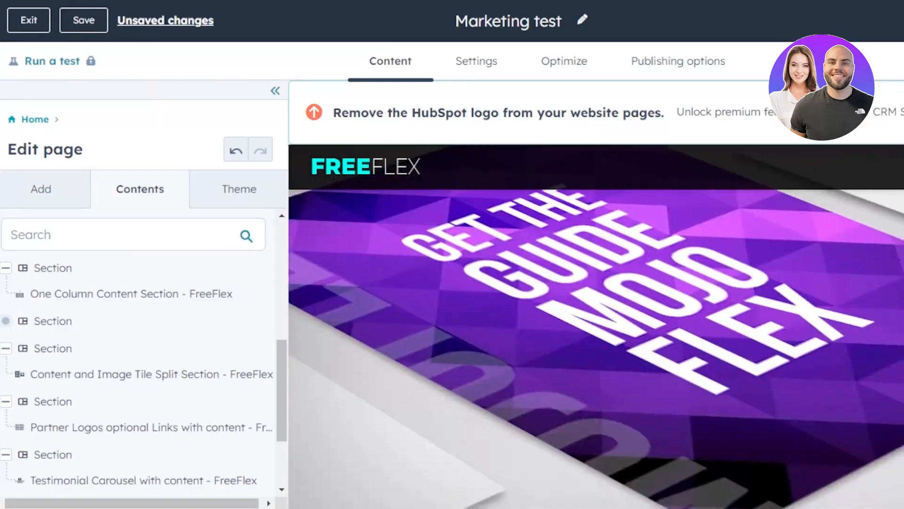
scroll(596, 326, "up", 2)
left_click(596, 326)
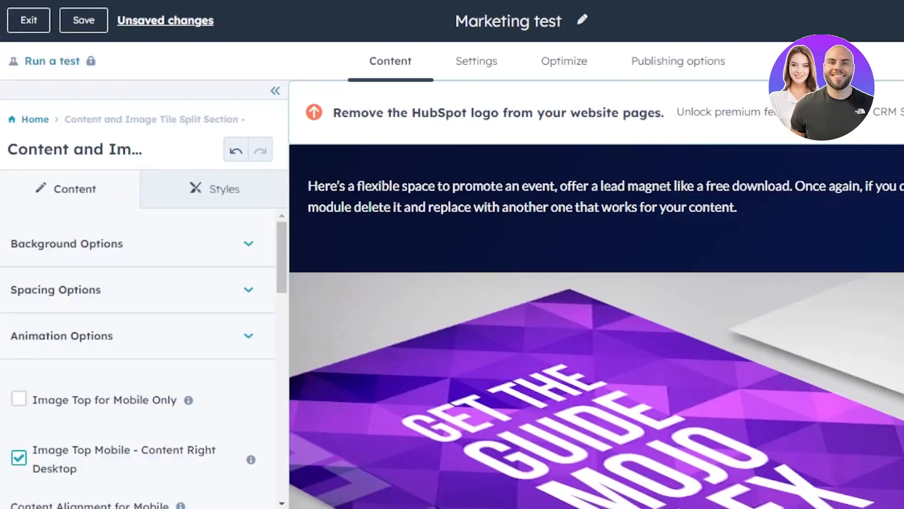
scroll(596, 326, "up", 4)
left_click(596, 414)
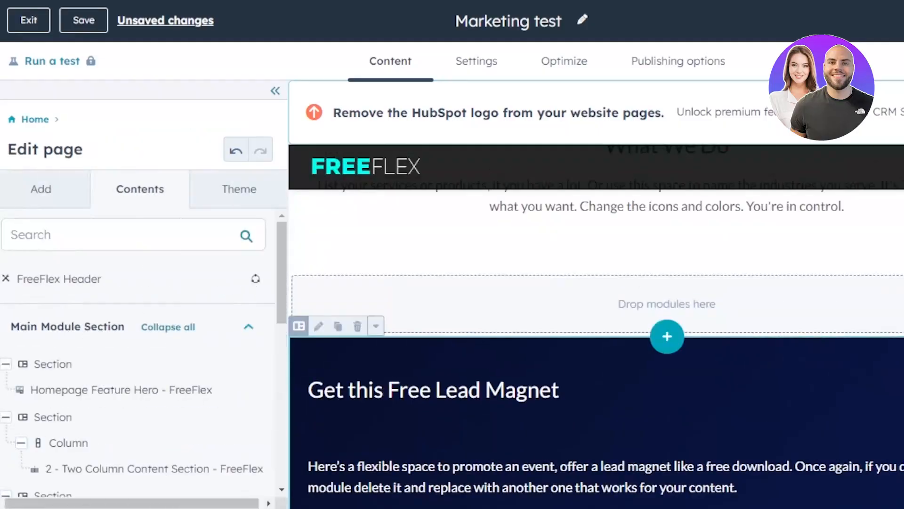
left_click(900, 326)
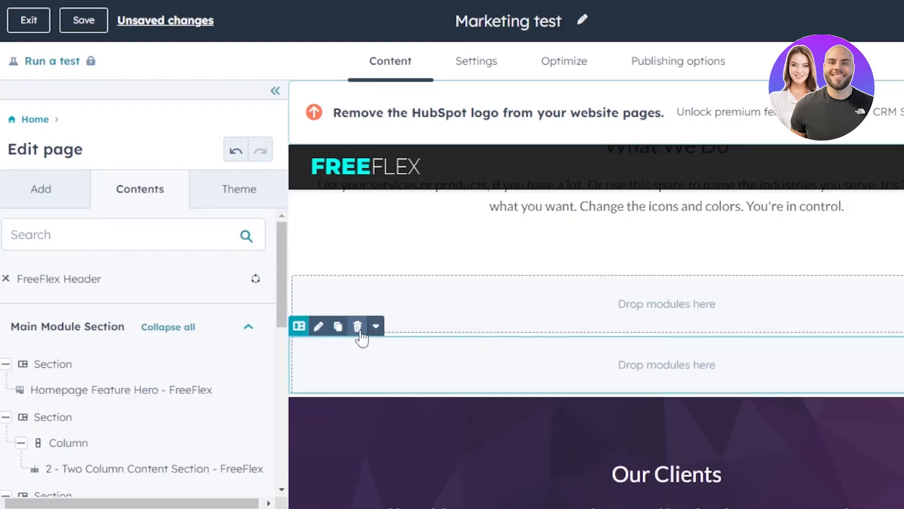
left_click(360, 331)
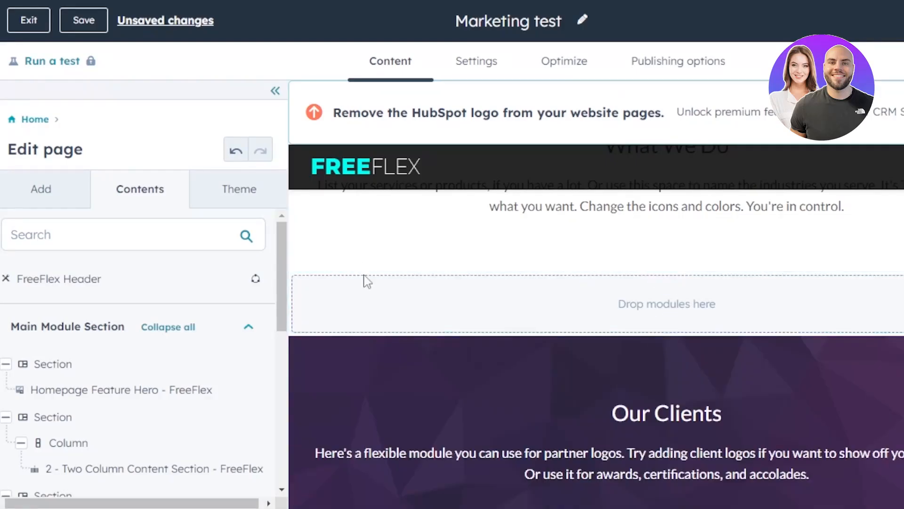
left_click(358, 264)
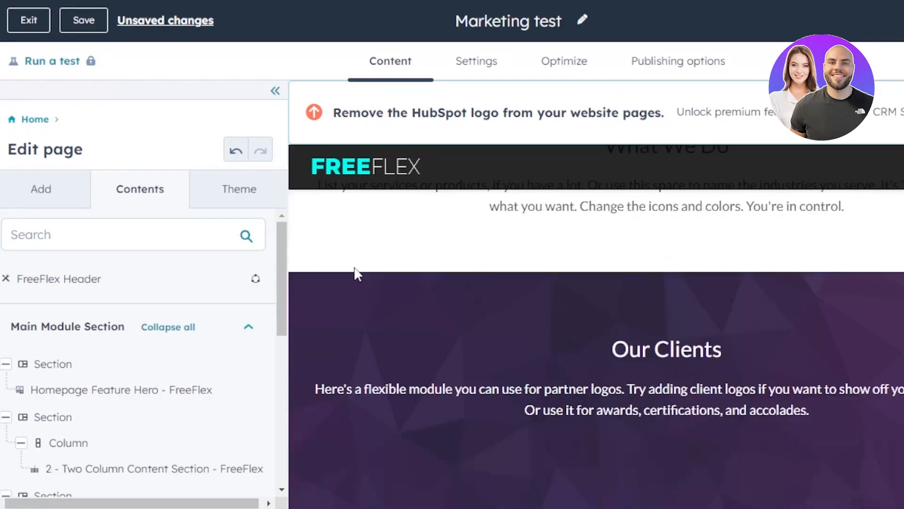
Step: Review the client logos and testimonial carousel, and open the style settings of the map section
scroll(895, 353, "down", 7)
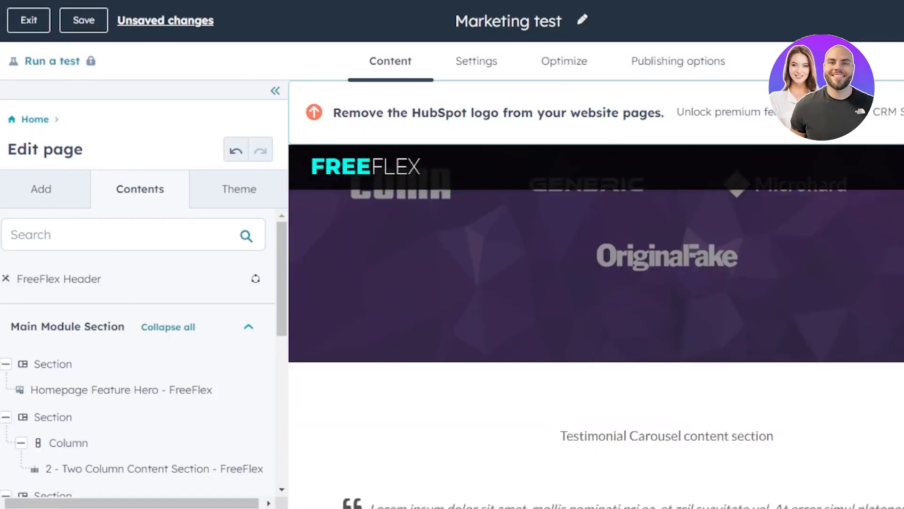
scroll(606, 481, "down", 10)
scroll(606, 481, "up", 4)
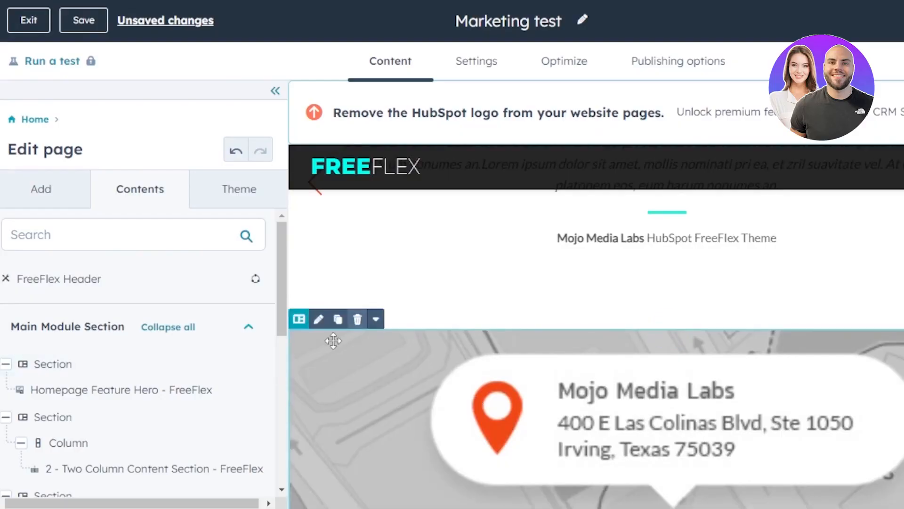
left_click(319, 320)
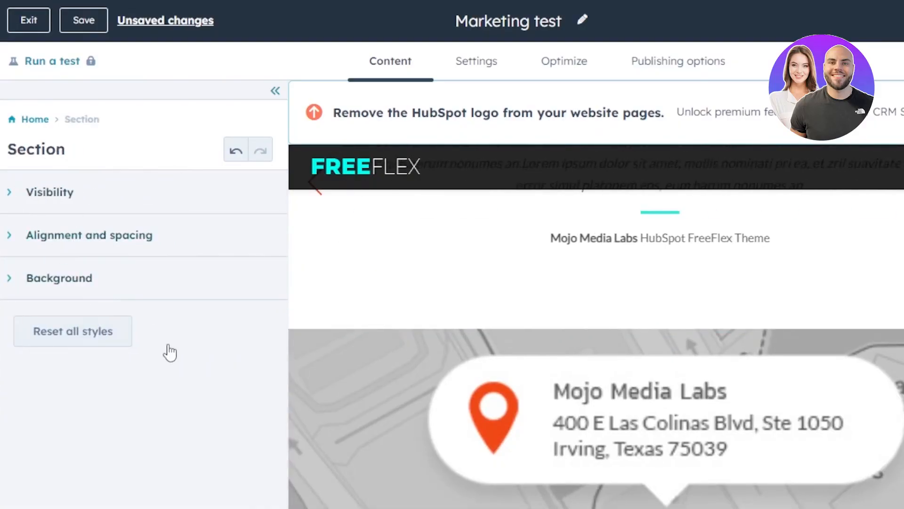
Step: Open the global footer for editing, cancel the global content edit and review the page back up to the hero
scroll(597, 326, "down", 5)
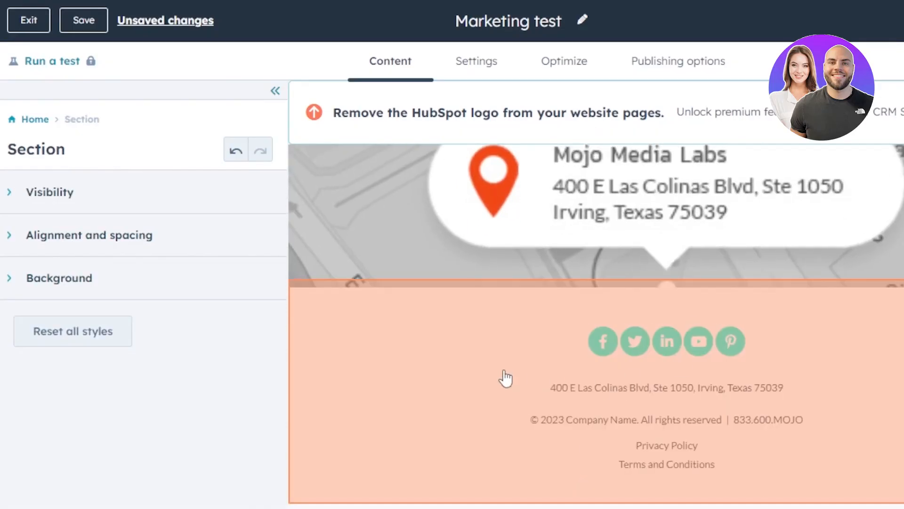
left_click(505, 377)
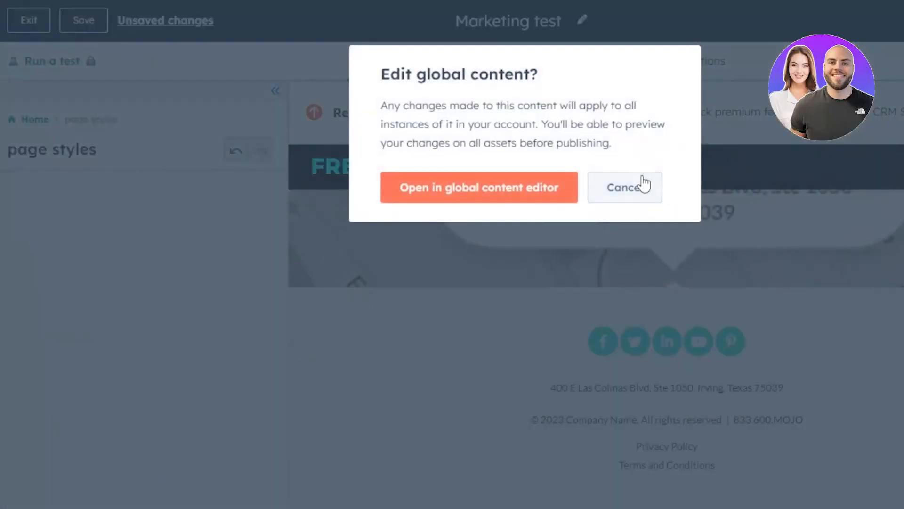
left_click(625, 187)
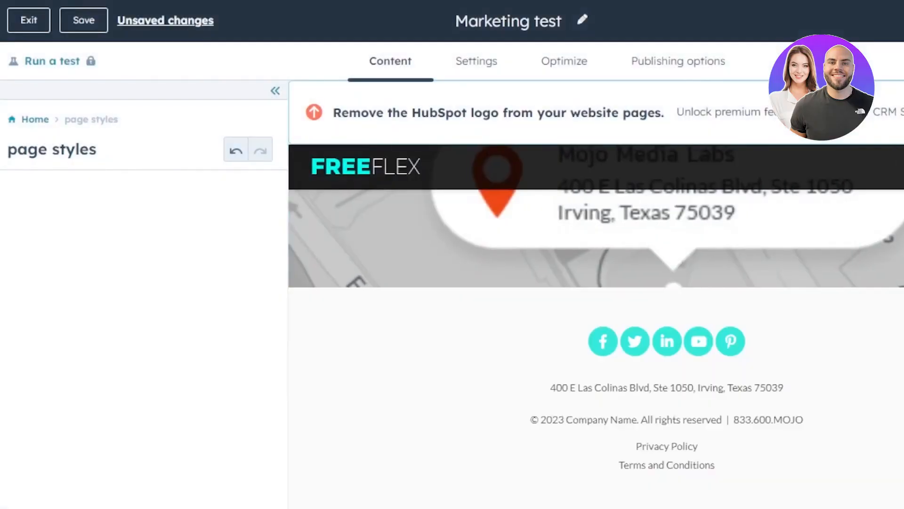
scroll(596, 326, "up", 15)
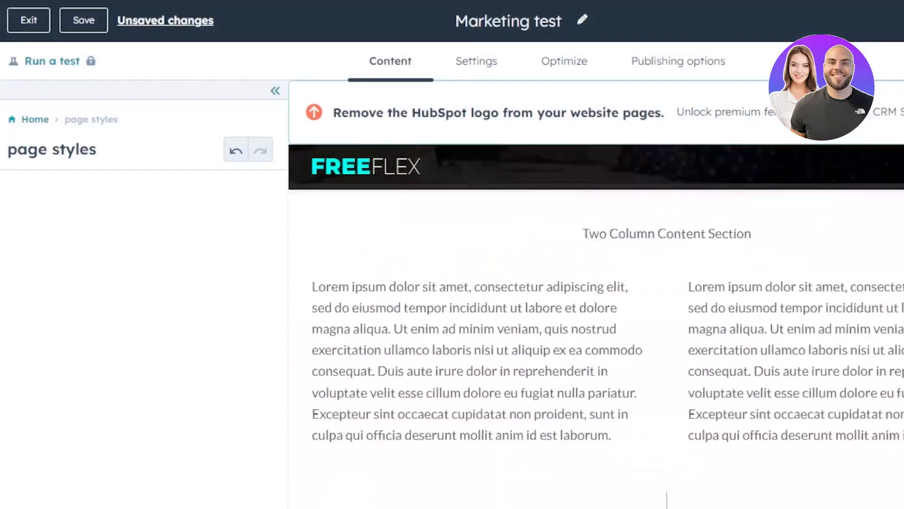
scroll(597, 326, "up", 8)
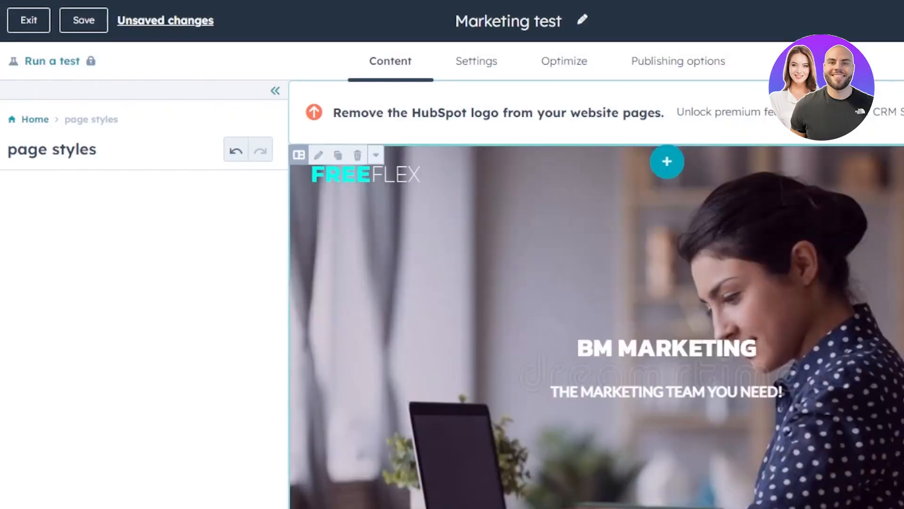
Step: Review the edited page from the hero down past the testimonial carousel and back to the hero
scroll(596, 326, "down", 12)
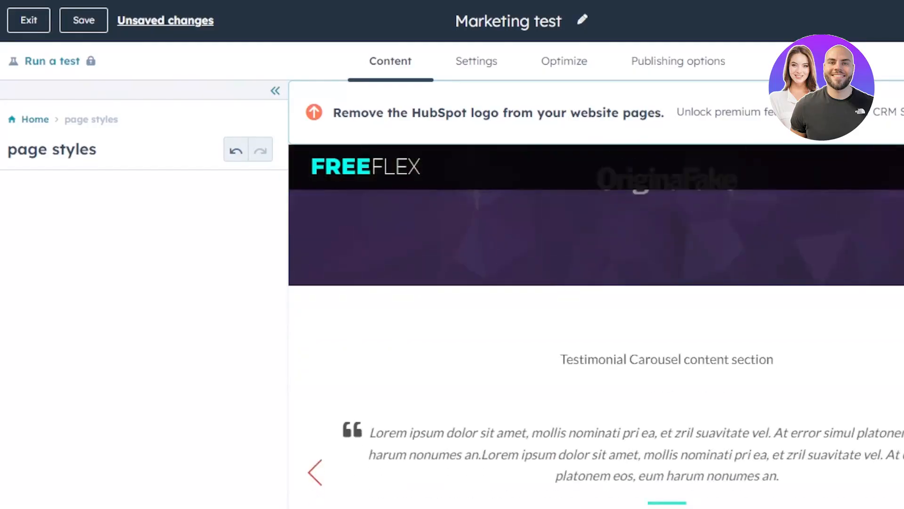
scroll(596, 326, "down", 5)
scroll(596, 325, "up", 8)
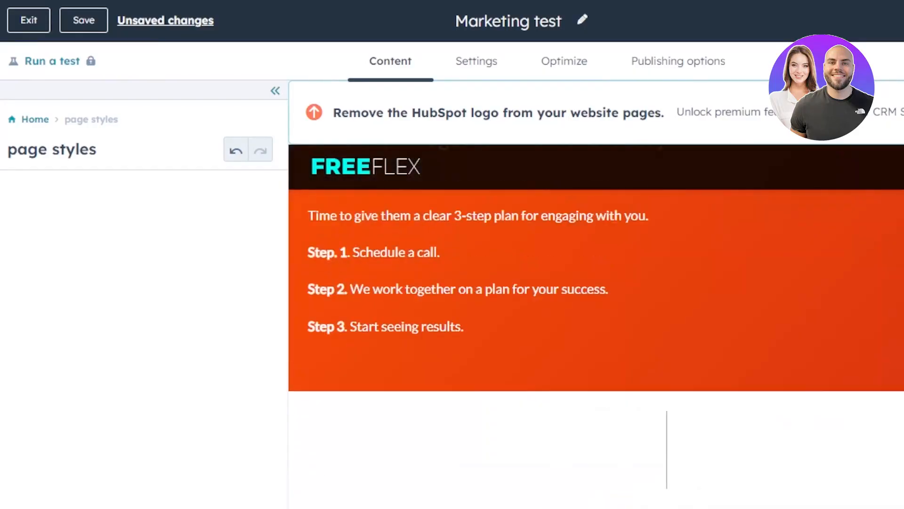
scroll(400, 228, "up", 10)
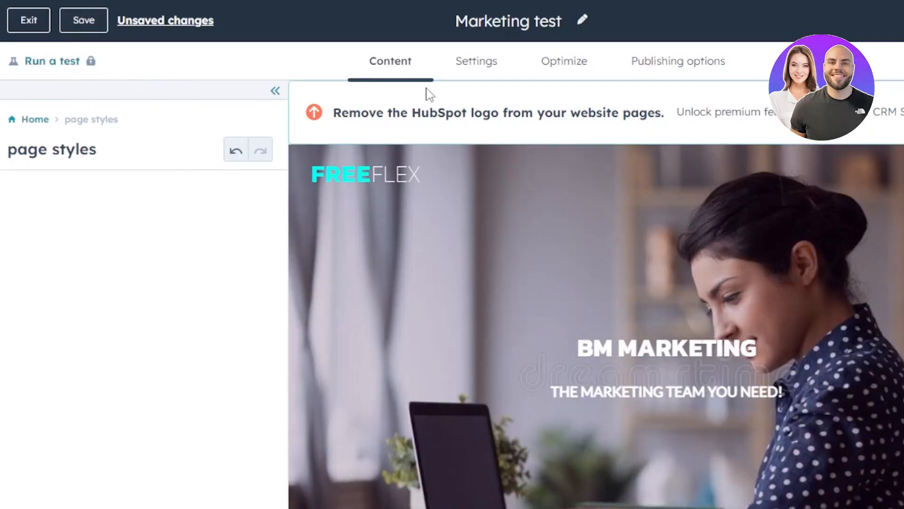
Step: Review the page settings down to the advanced options, and examine the page's optimization recommendations
left_click(487, 69)
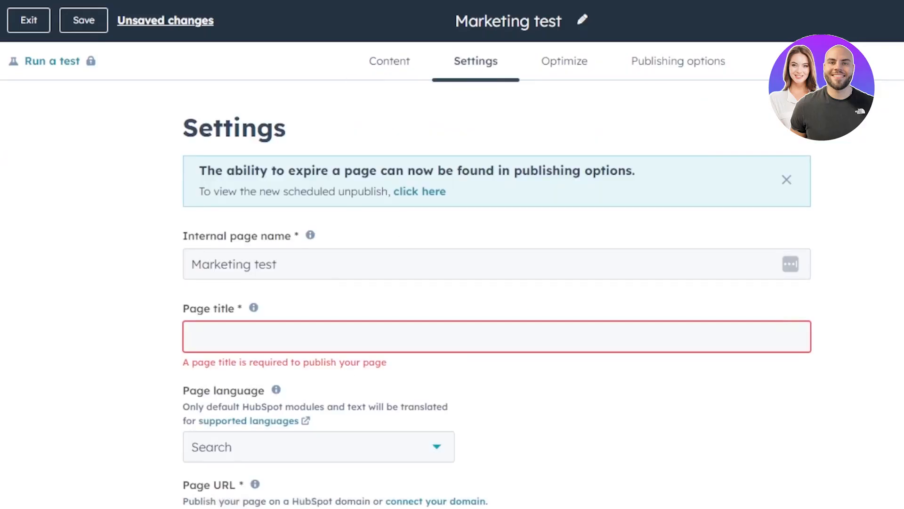
scroll(452, 282, "down", 4)
scroll(452, 283, "down", 7)
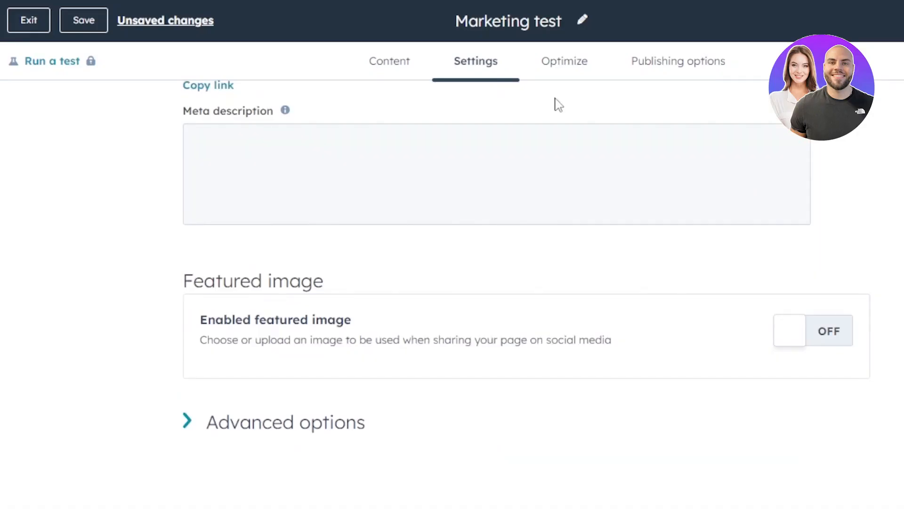
left_click(558, 76)
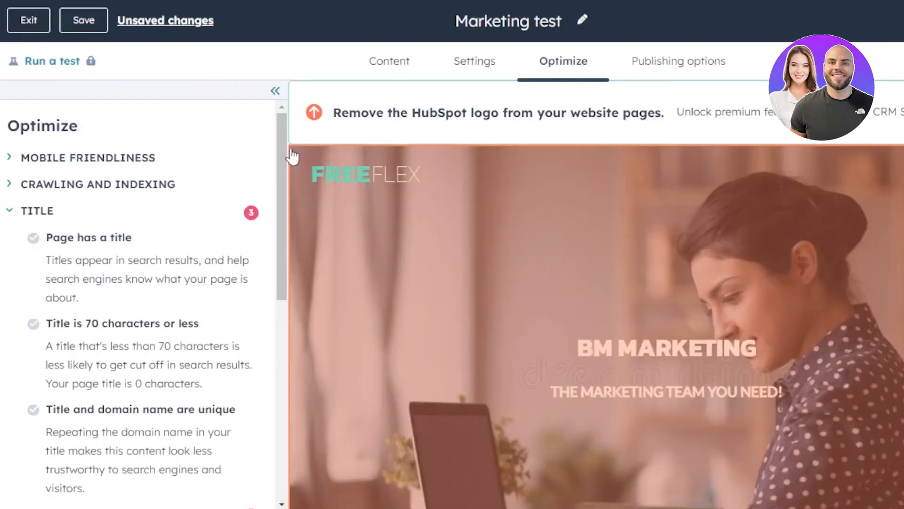
scroll(285, 371, "down", 7)
scroll(285, 235, "up", 7)
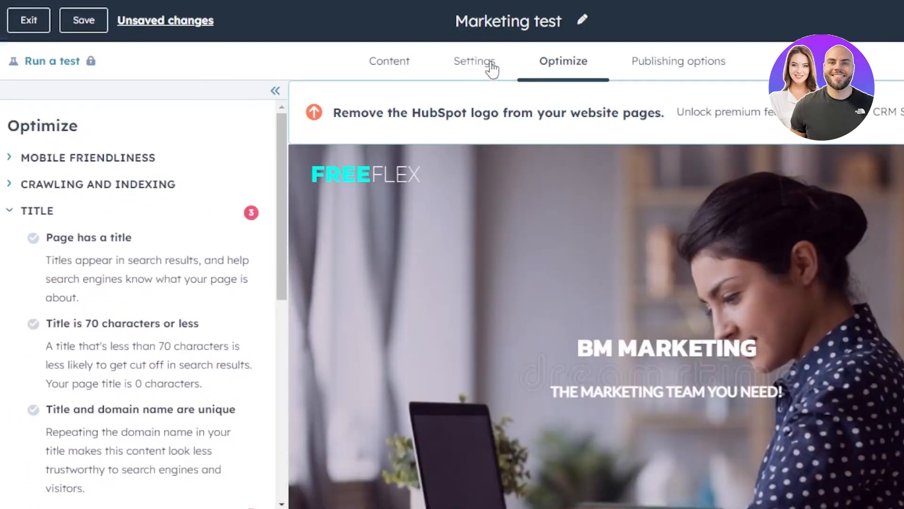
Step: Check the page's publishing options and return to the page content to look over the layout below the hero
left_click(665, 66)
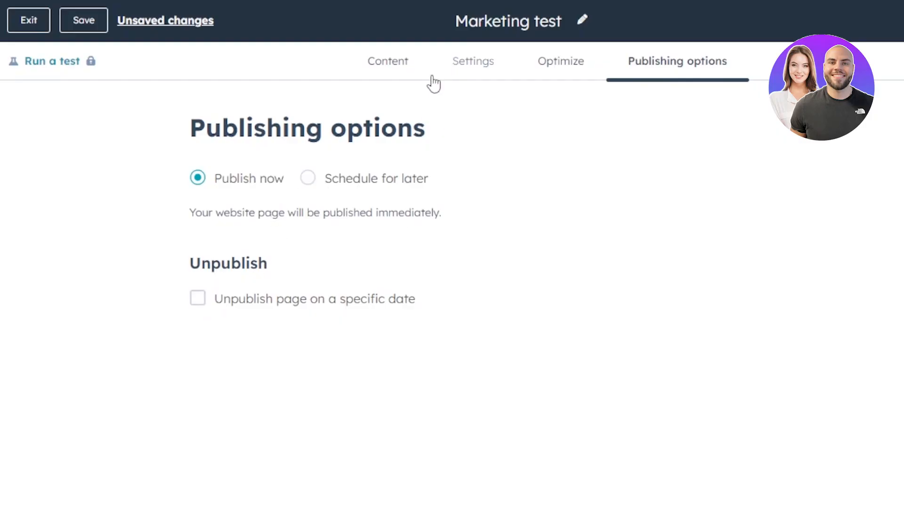
left_click(397, 70)
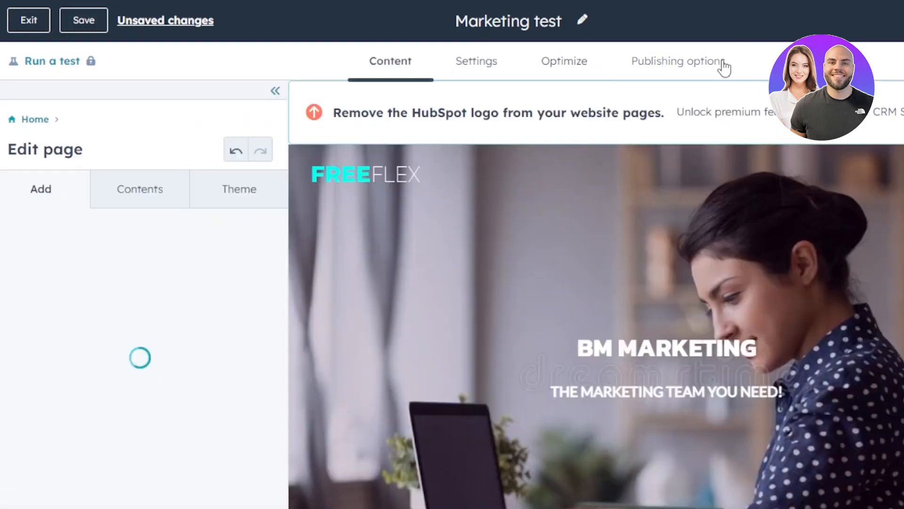
mouse_move(867, 25)
scroll(596, 327, "down", 20)
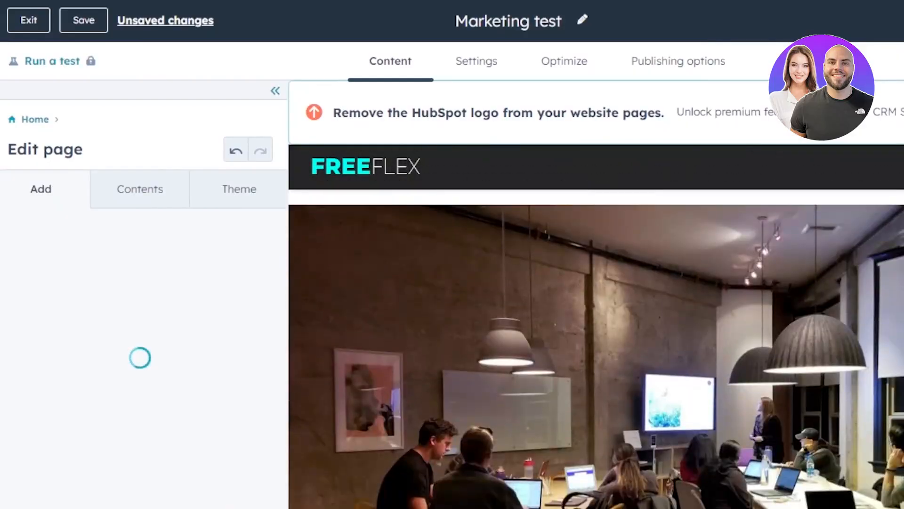
scroll(481, 205, "up", 20)
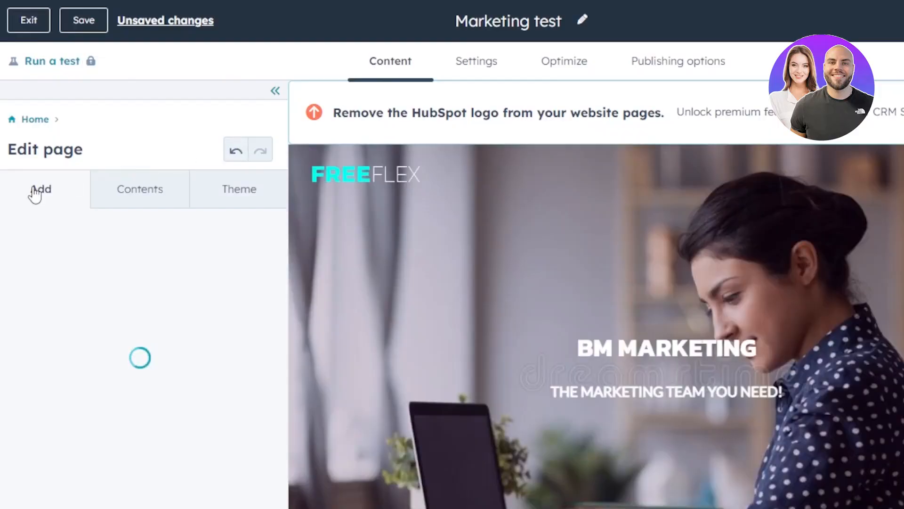
Step: Show the list of the page's sections and modules, review the page down to "Our Clients", and collapse the editing sidebar
left_click(164, 183)
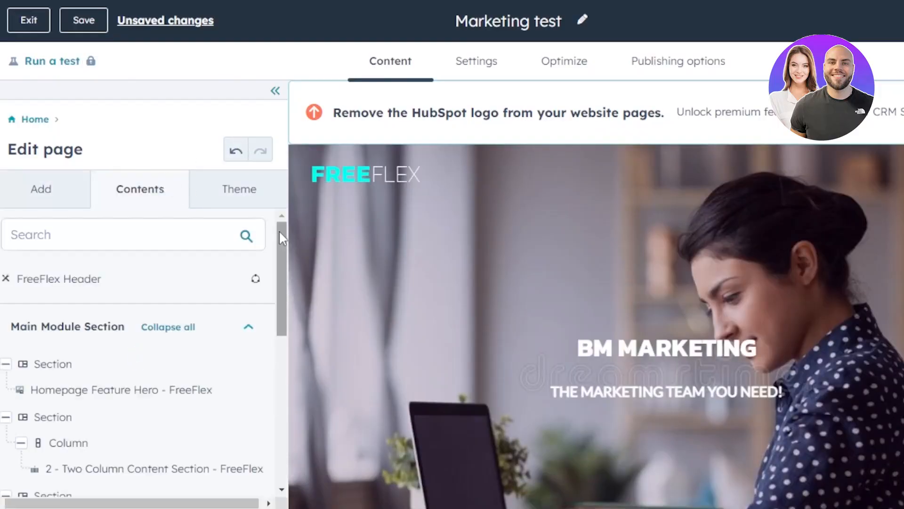
mouse_move(283, 254)
left_mouse_down()
mouse_move(284, 467)
mouse_move(280, 258)
left_mouse_up()
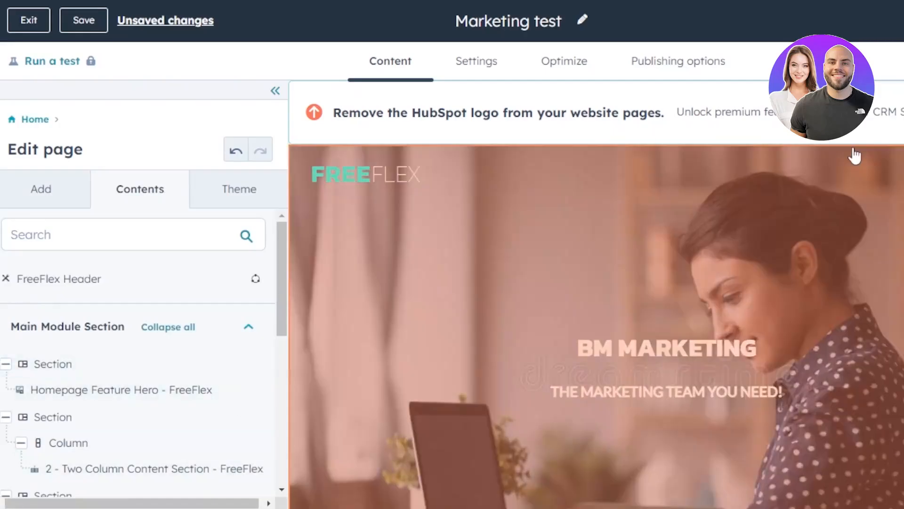
scroll(596, 327, "down", 10)
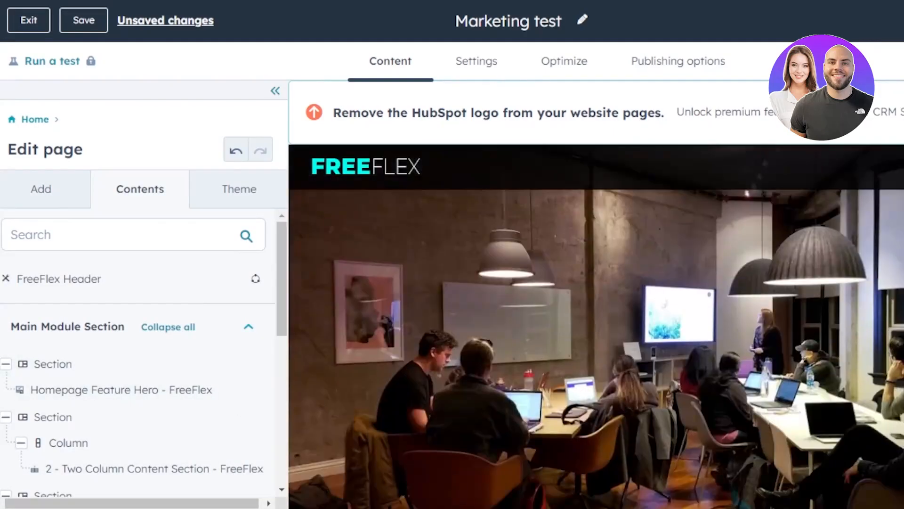
scroll(562, 229, "down", 5)
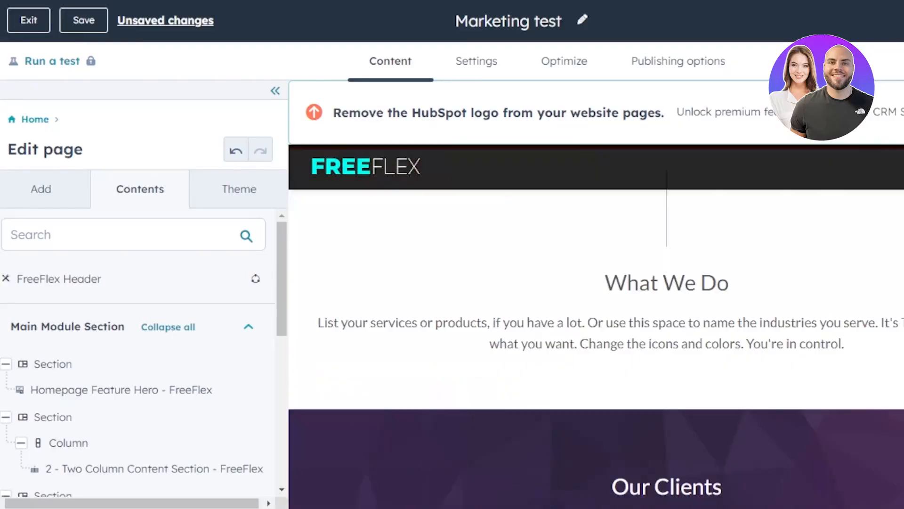
scroll(562, 229, "up", 15)
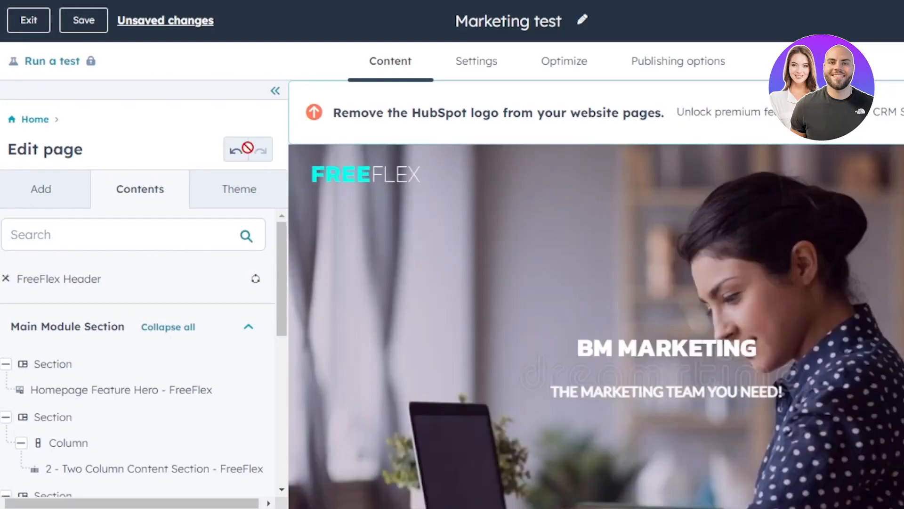
left_click_drag(277, 239, 298, 227)
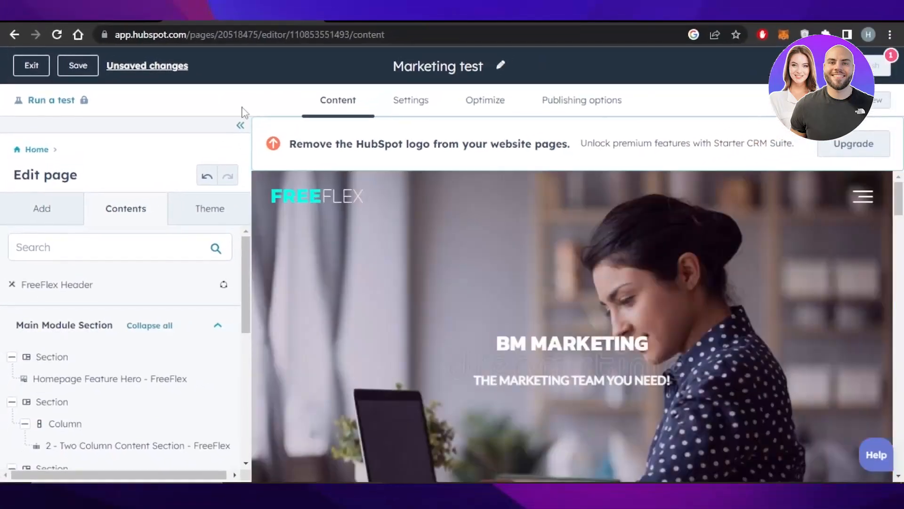
left_click(241, 125)
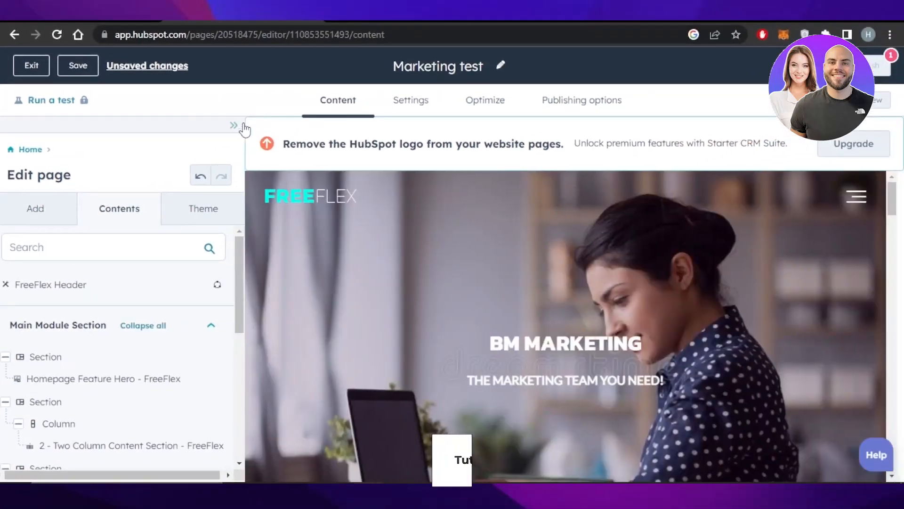